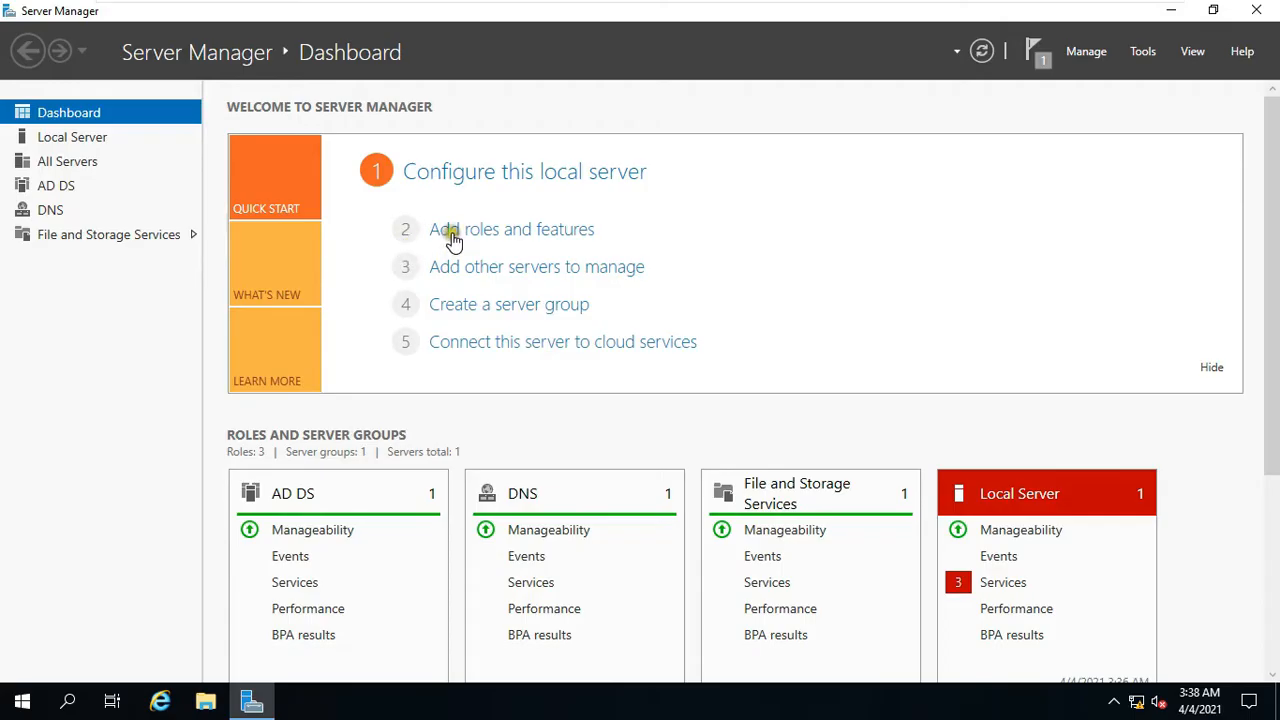
- Start the Add Roles wizard and keep role-based installation on server1.sar.local
left_click(528, 230)
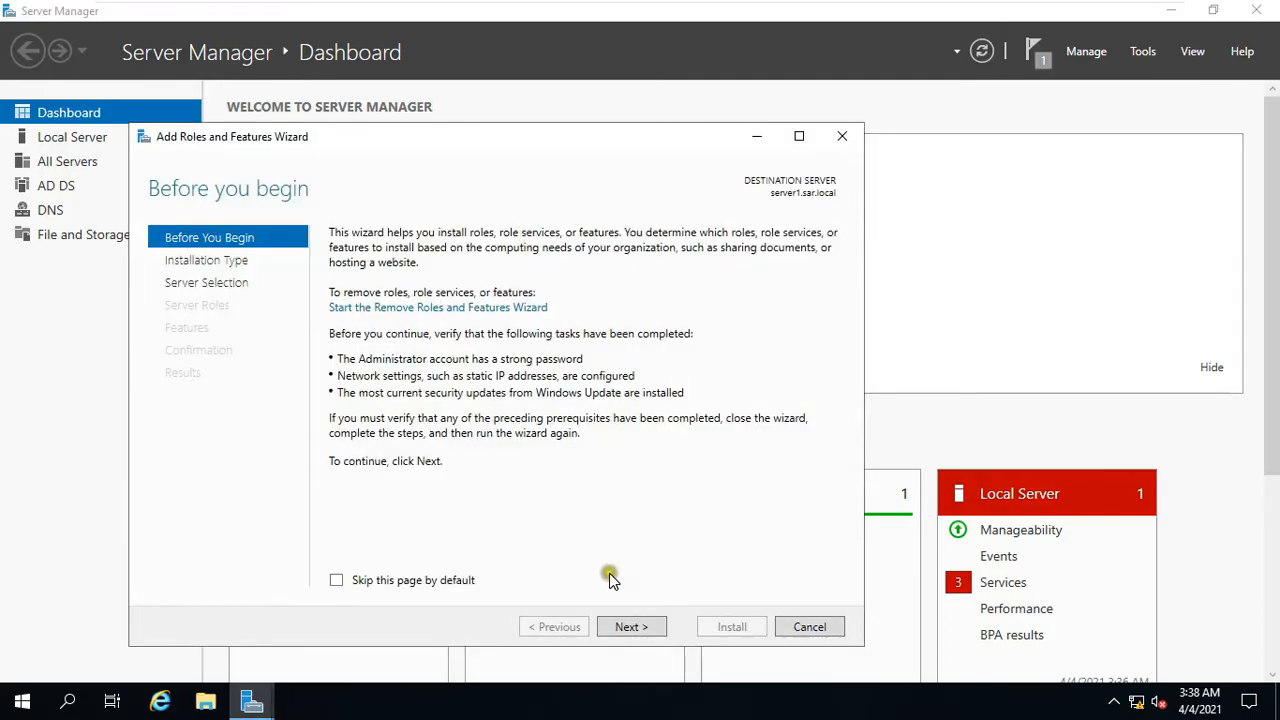
left_click(633, 630)
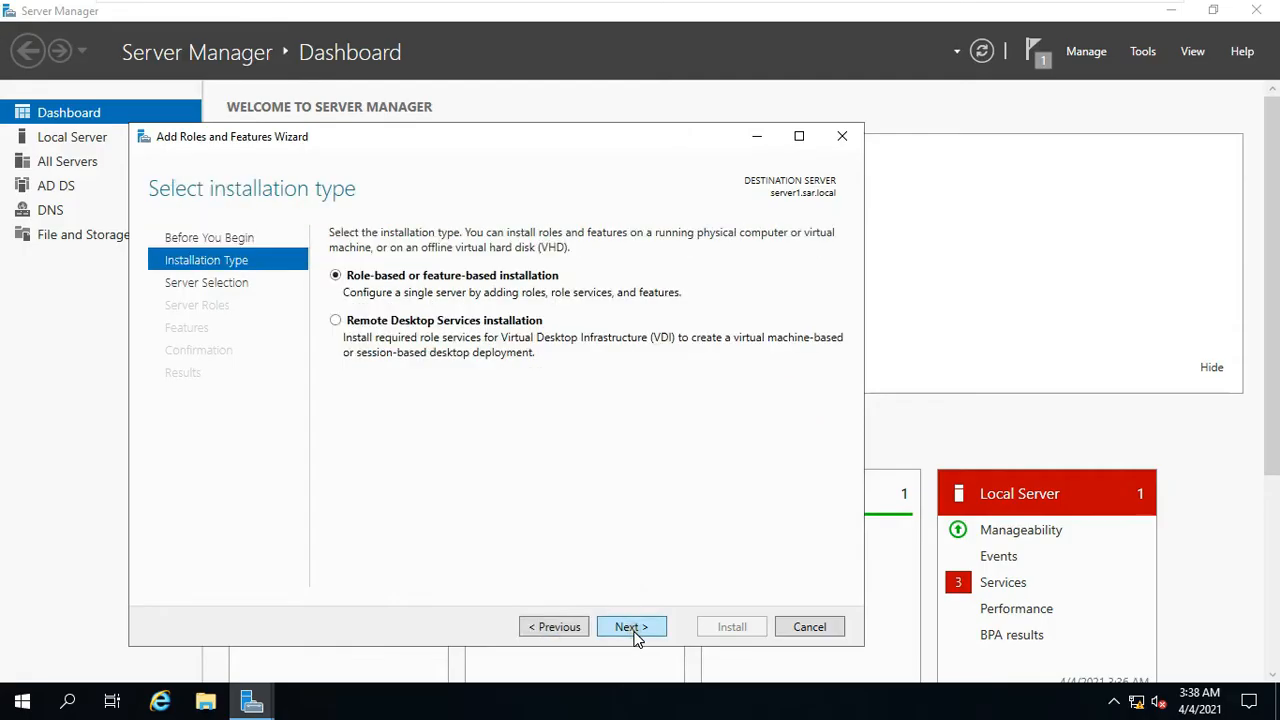
left_click(637, 634)
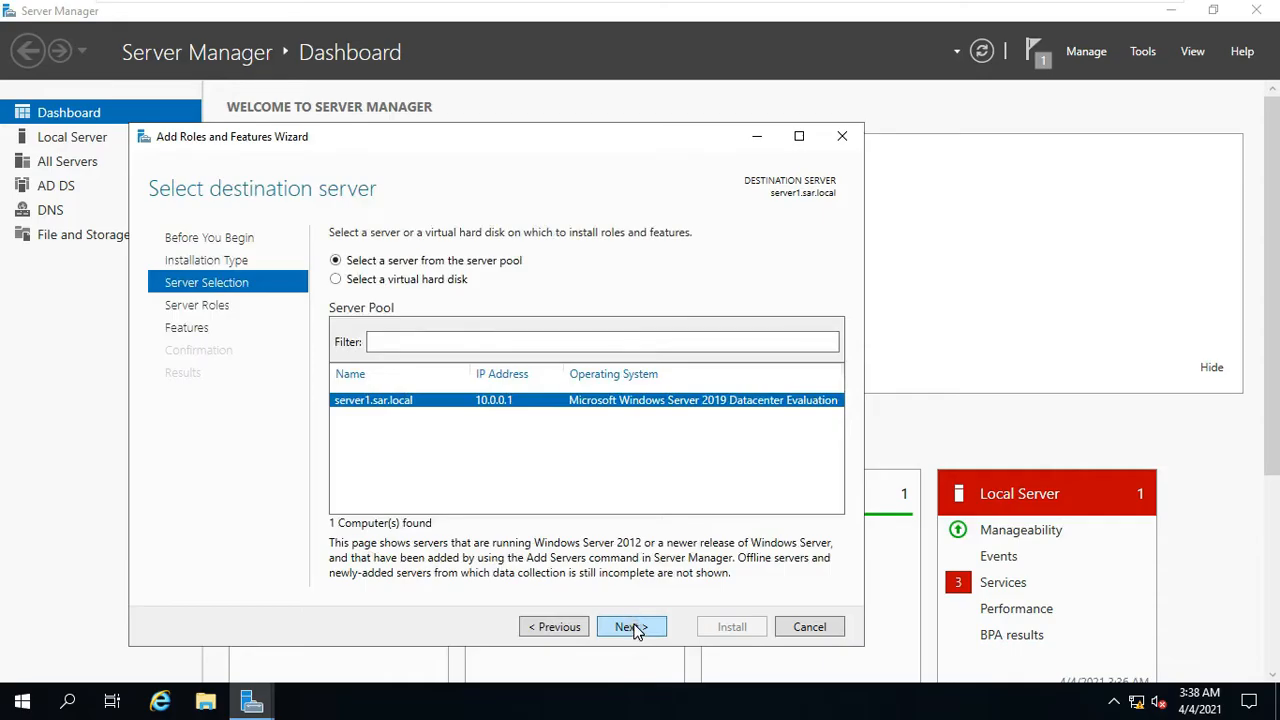
left_click(637, 631)
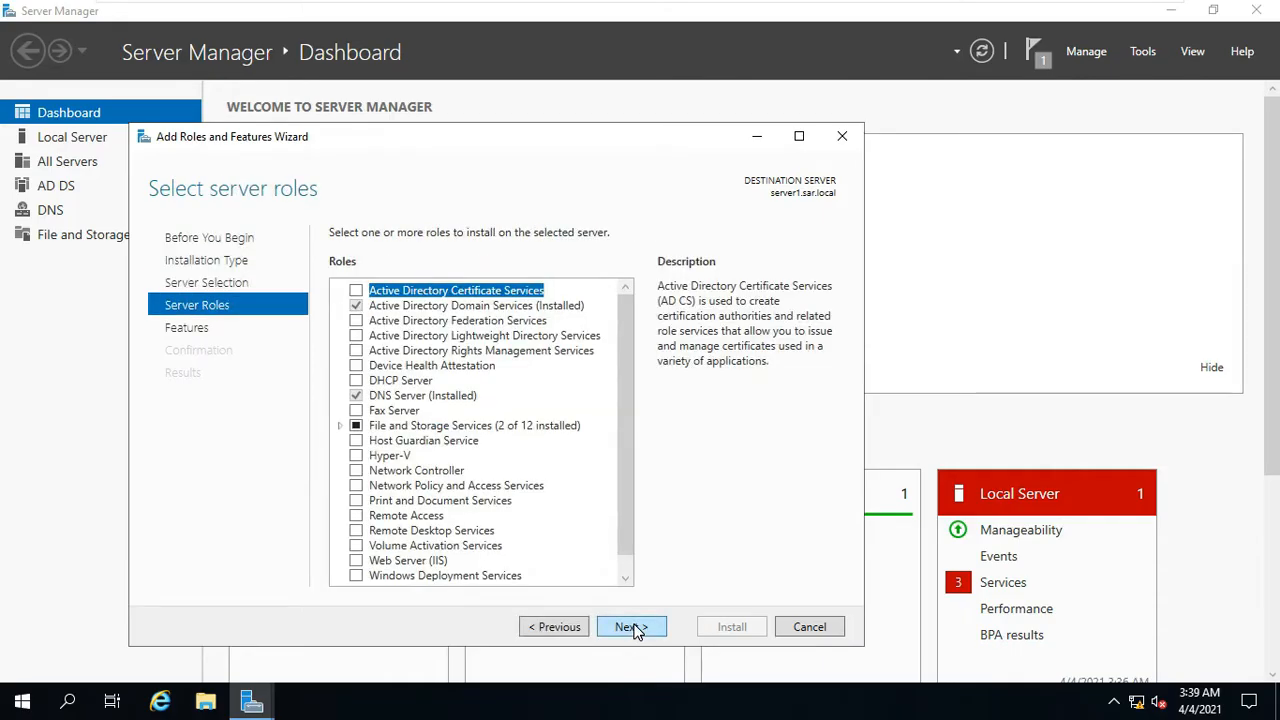
- Select the Web Server (IIS) role and accept its required management tools
left_click(408, 560)
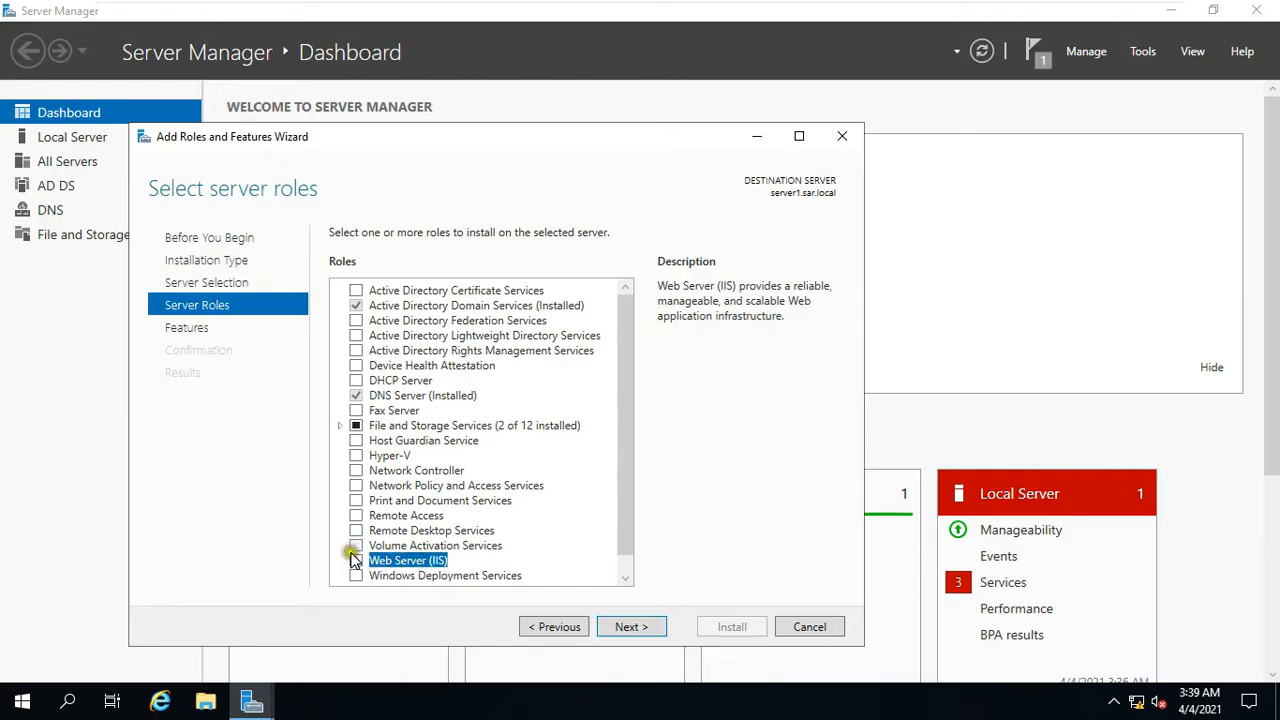
left_click(356, 560)
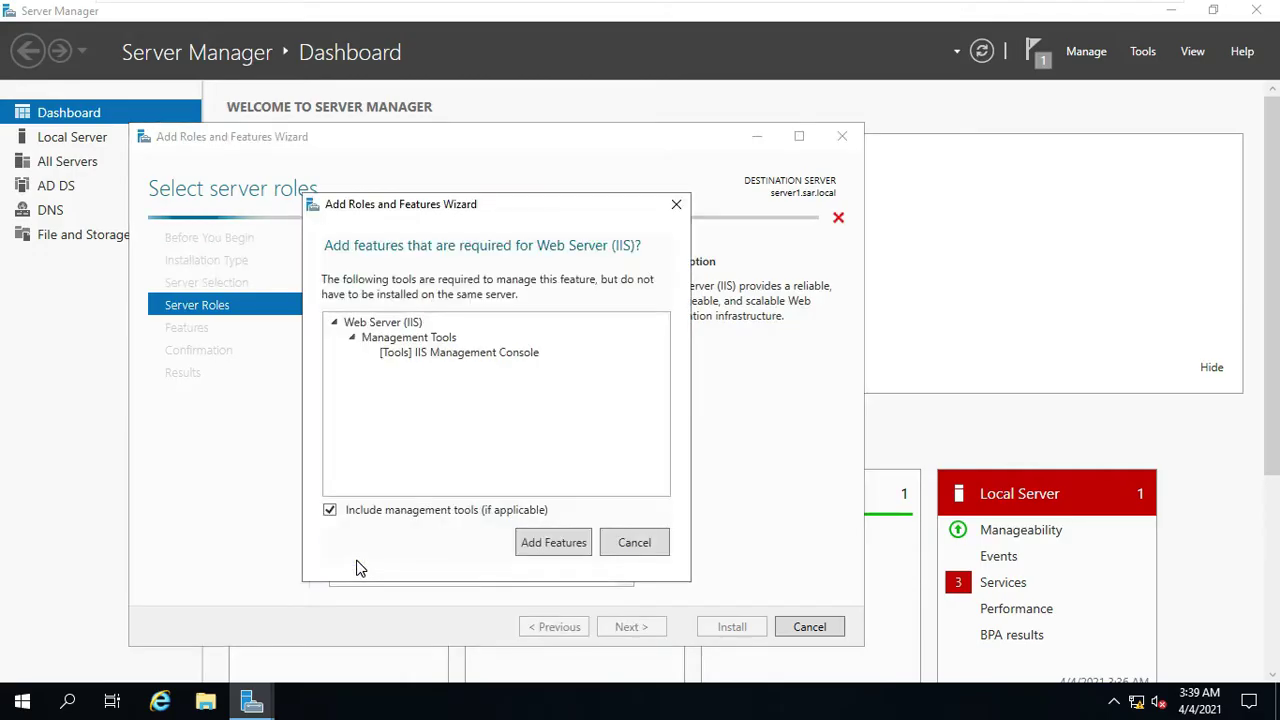
left_click(553, 542)
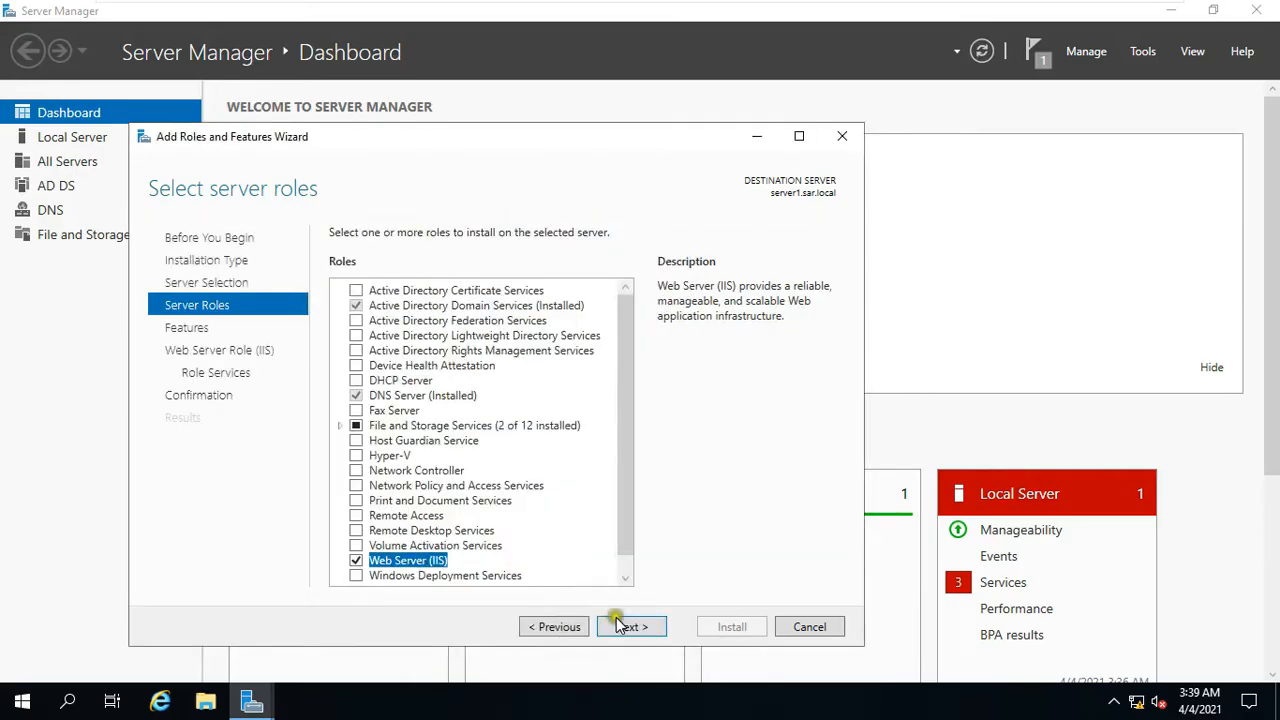
left_click(643, 636)
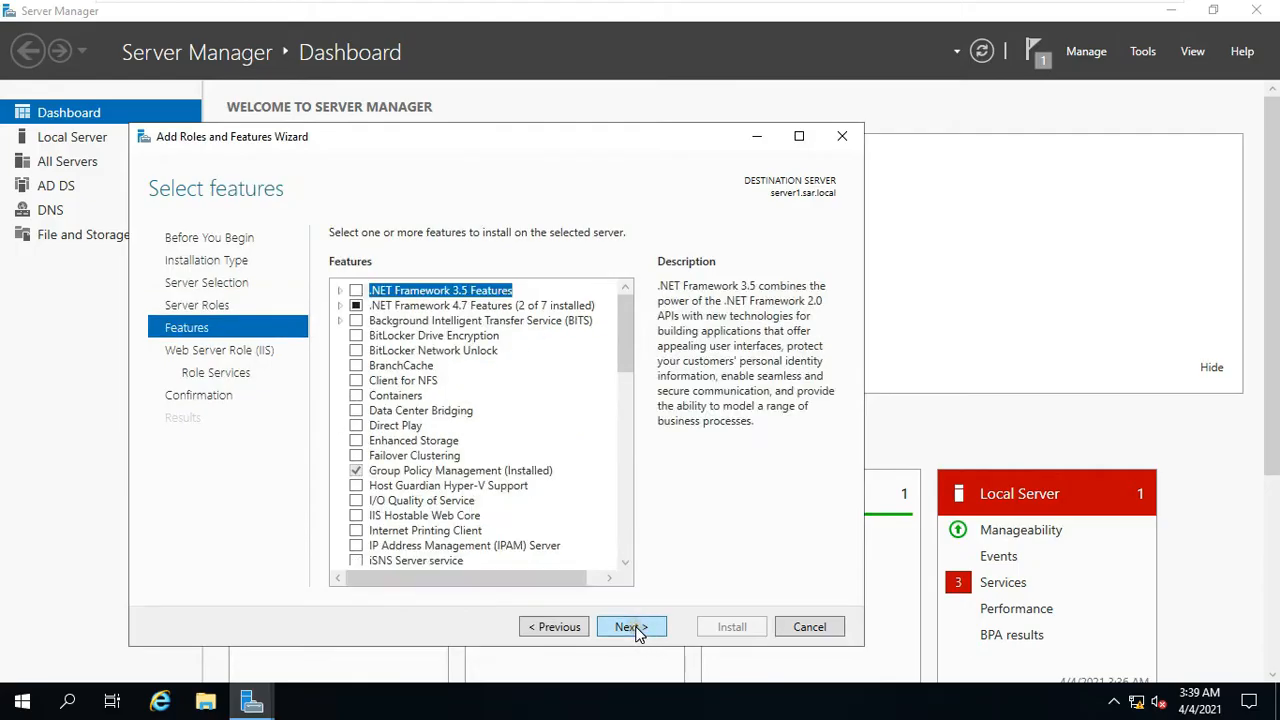
- Add the FTP Server role service and allow automatic restart on the confirmation page
left_click(630, 627)
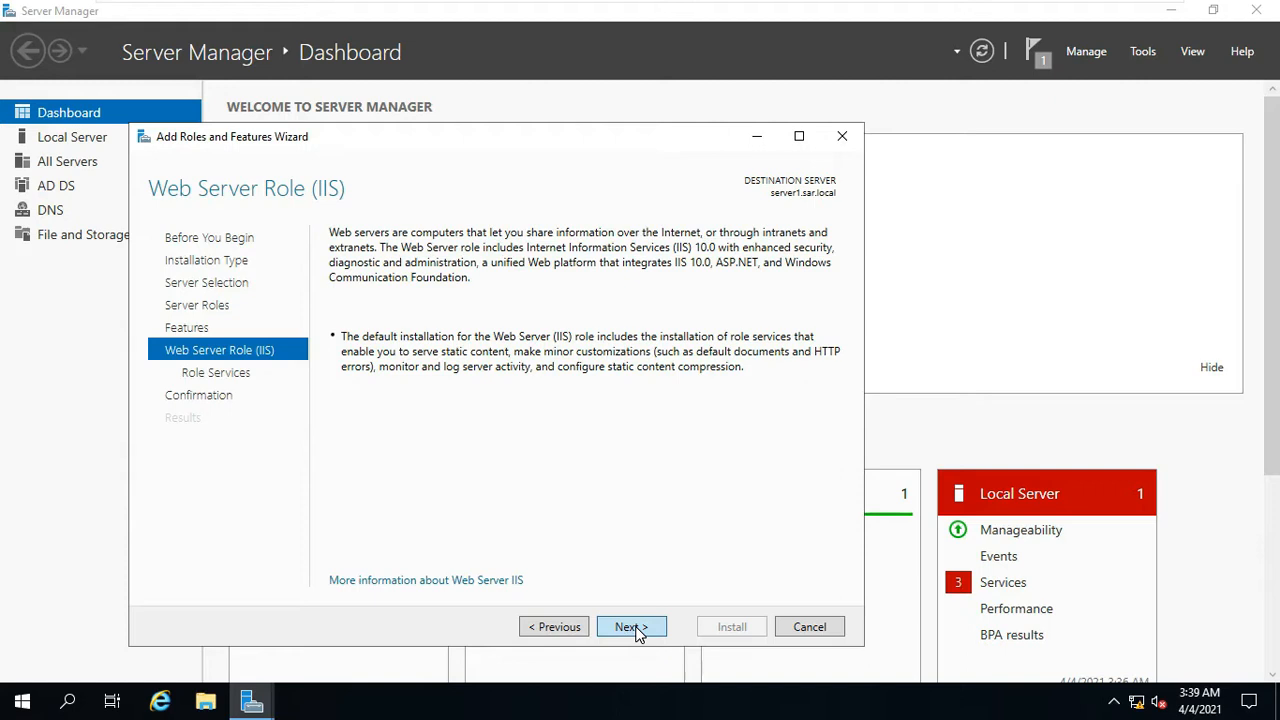
left_click(638, 630)
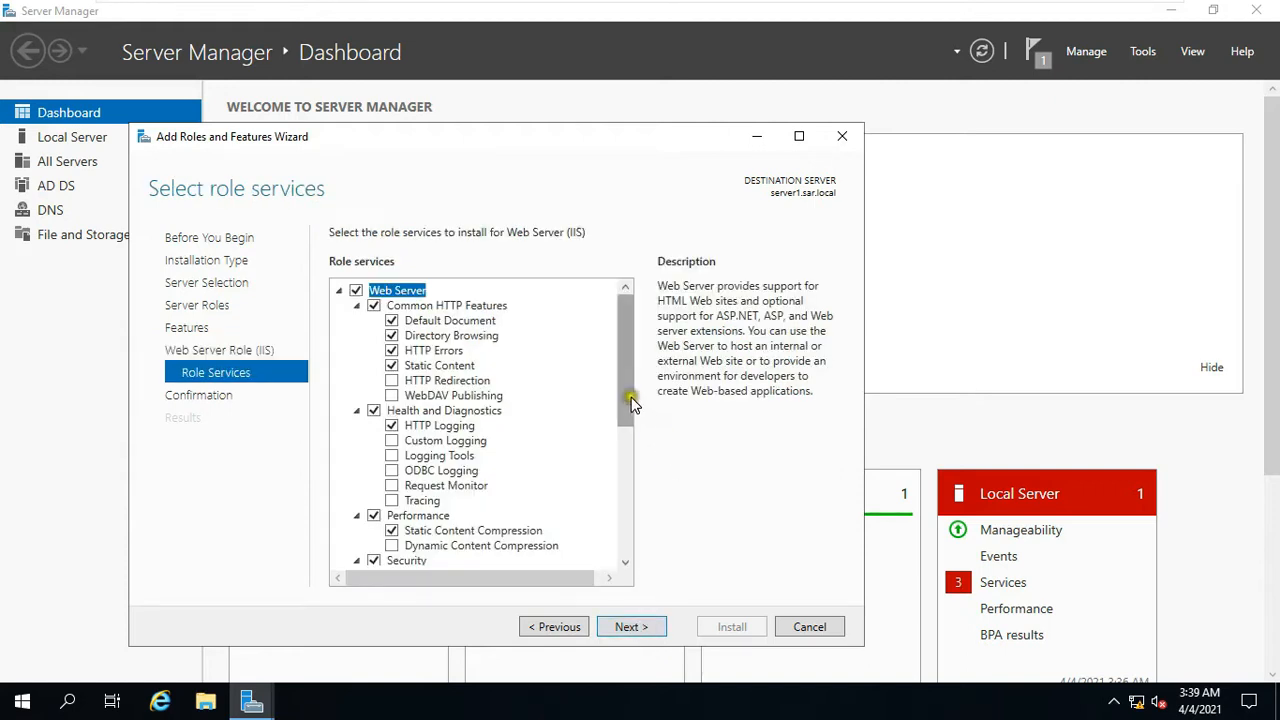
left_click_drag(625, 330, 626, 540)
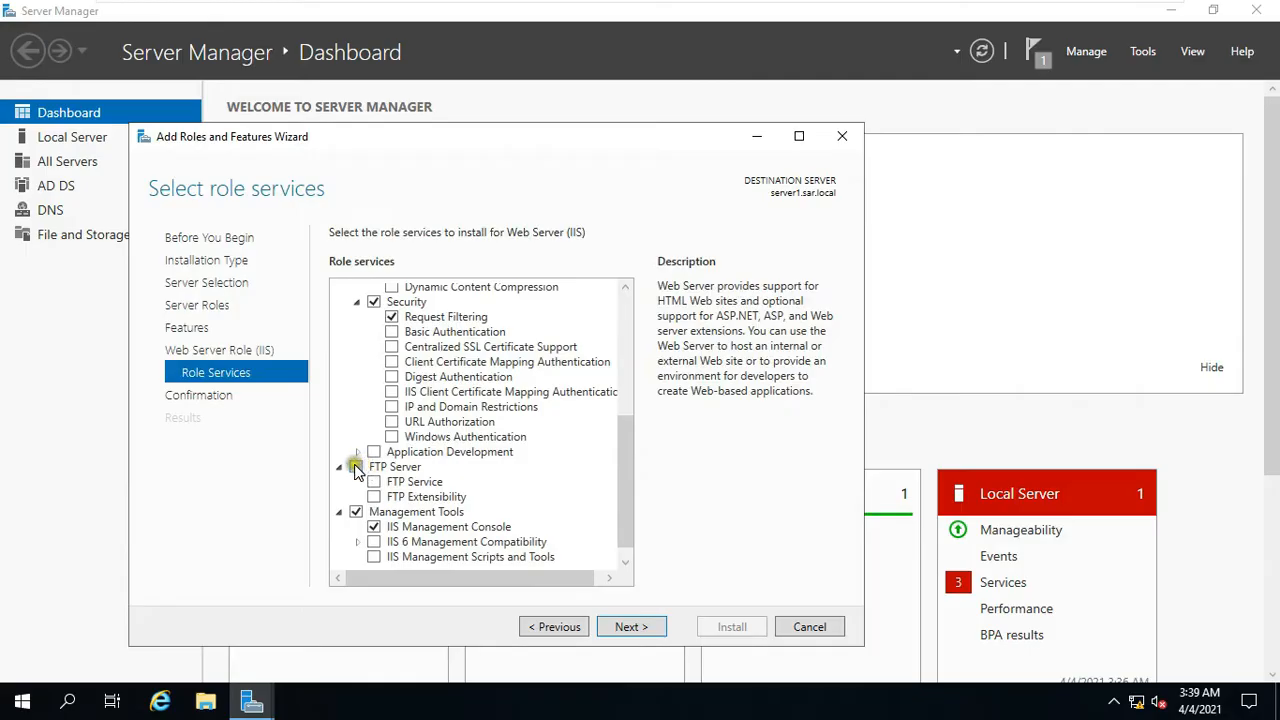
left_click(357, 467)
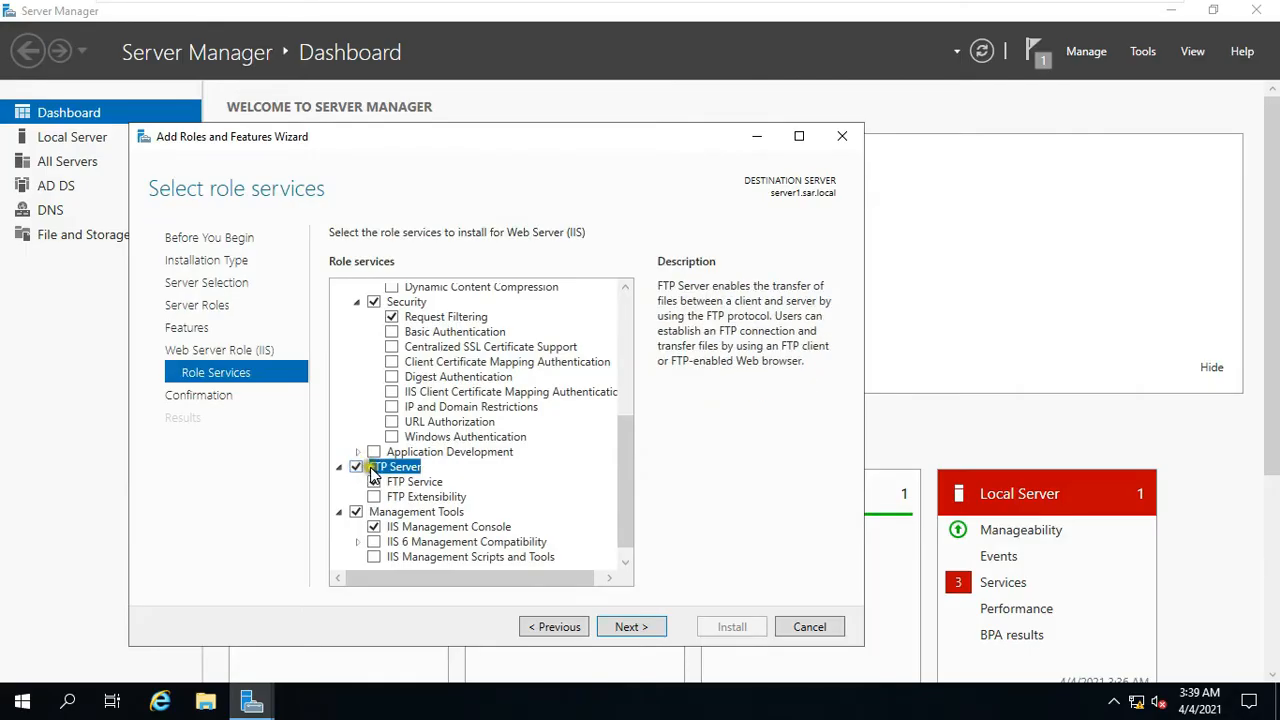
left_click(634, 632)
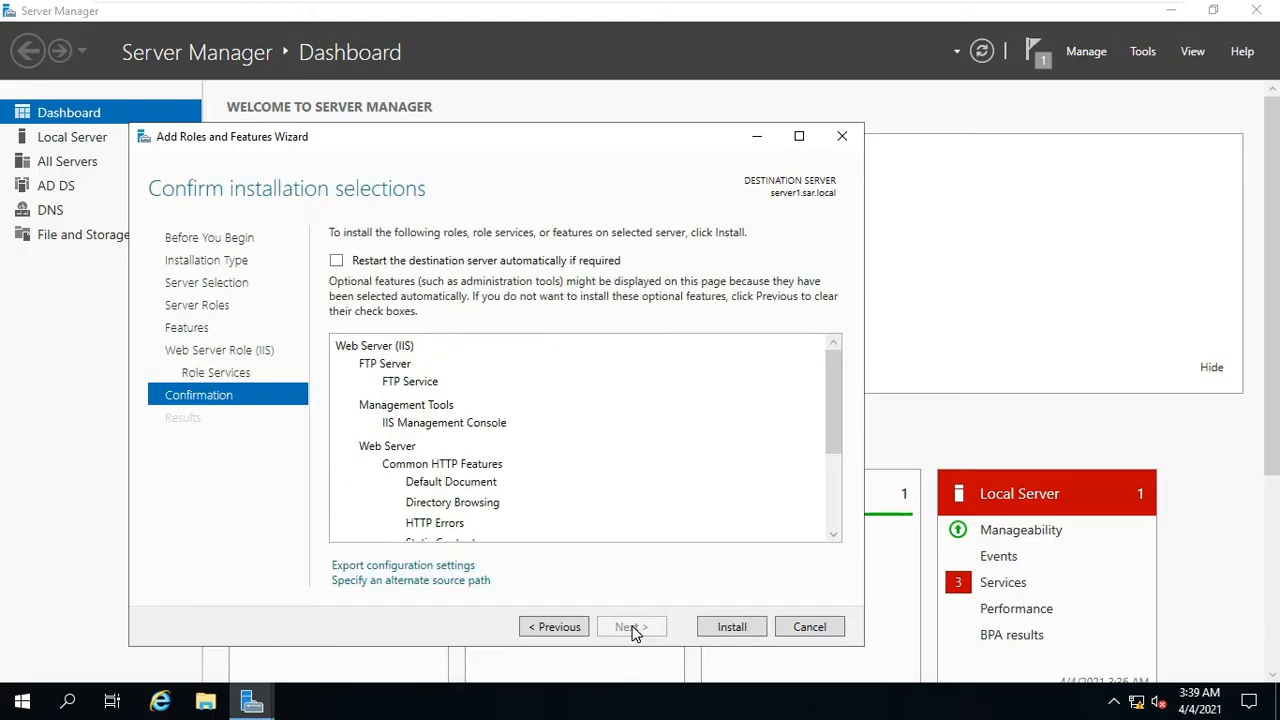
left_click(336, 261)
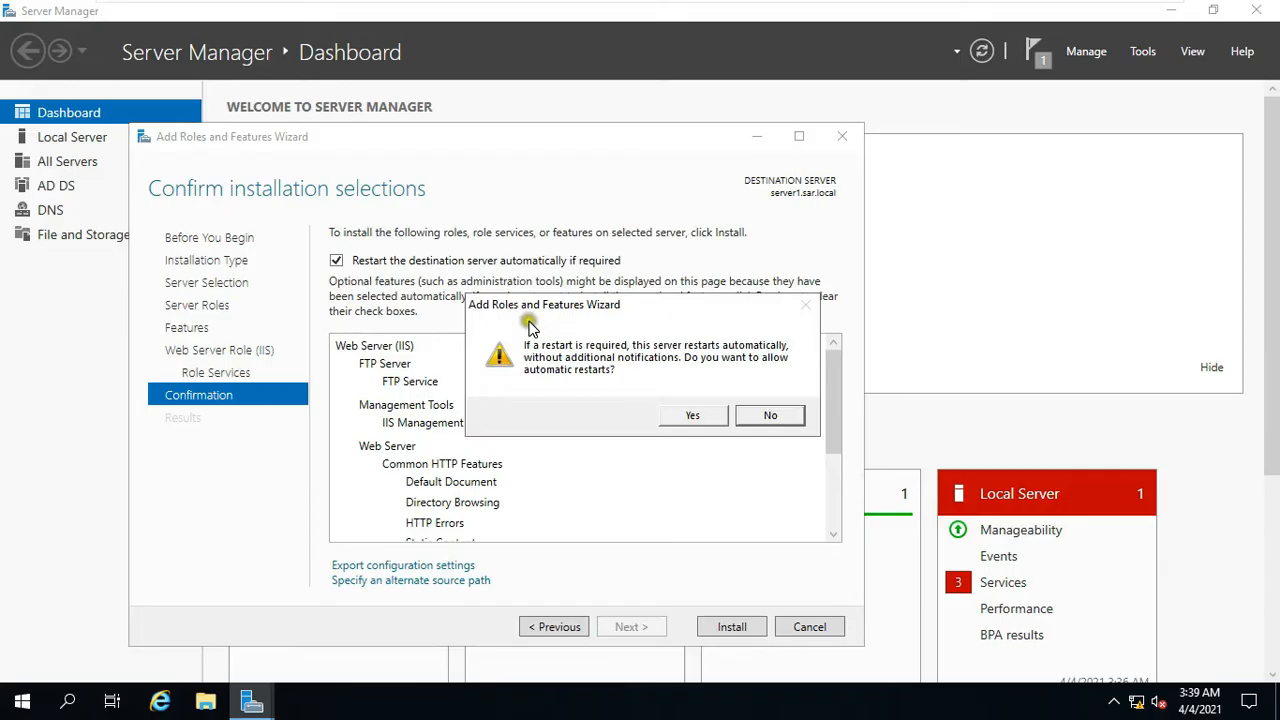
- Install Web Server (IIS) with FTP, close the wizard and go to the Tools menu
left_click(693, 416)
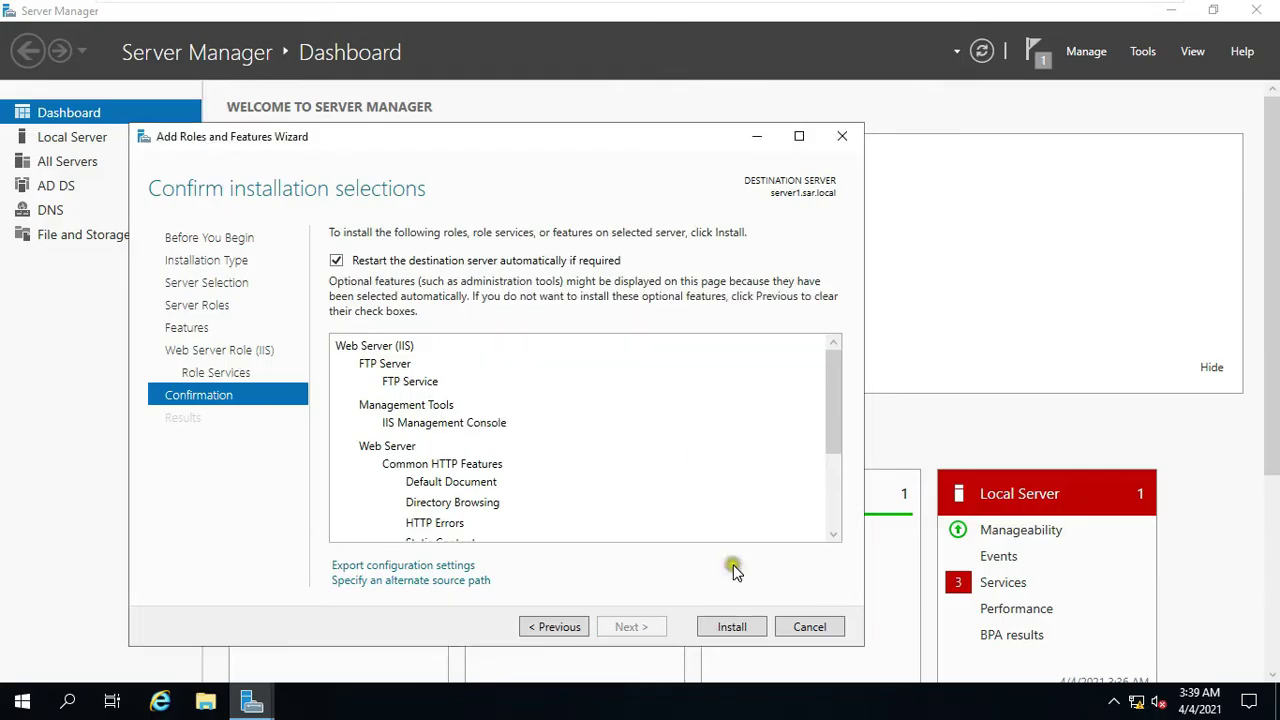
left_click(740, 634)
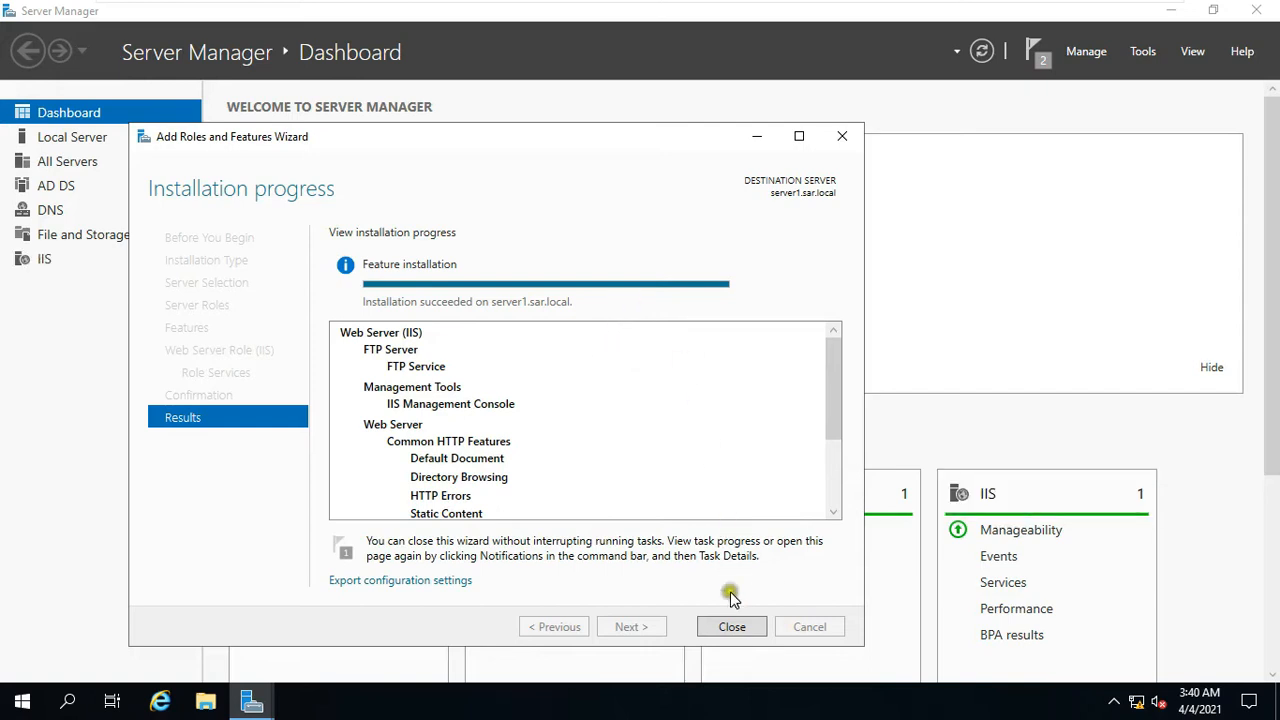
left_click(732, 627)
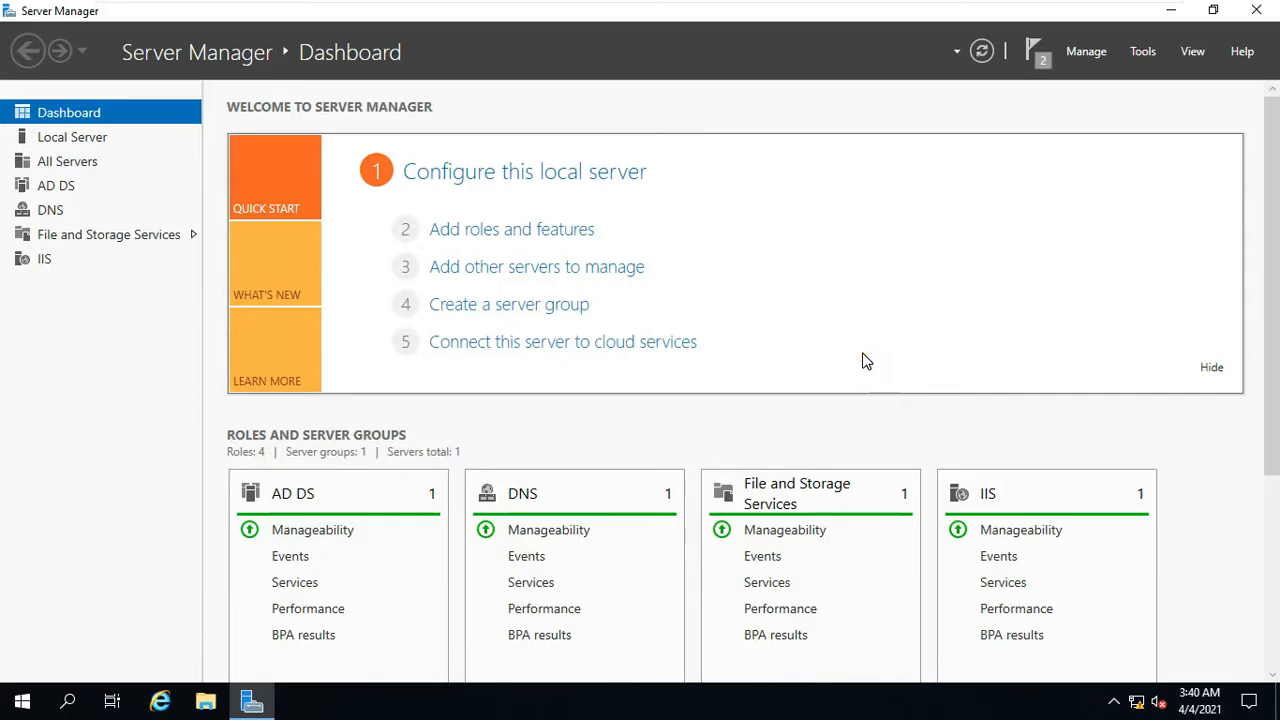
left_click(1143, 51)
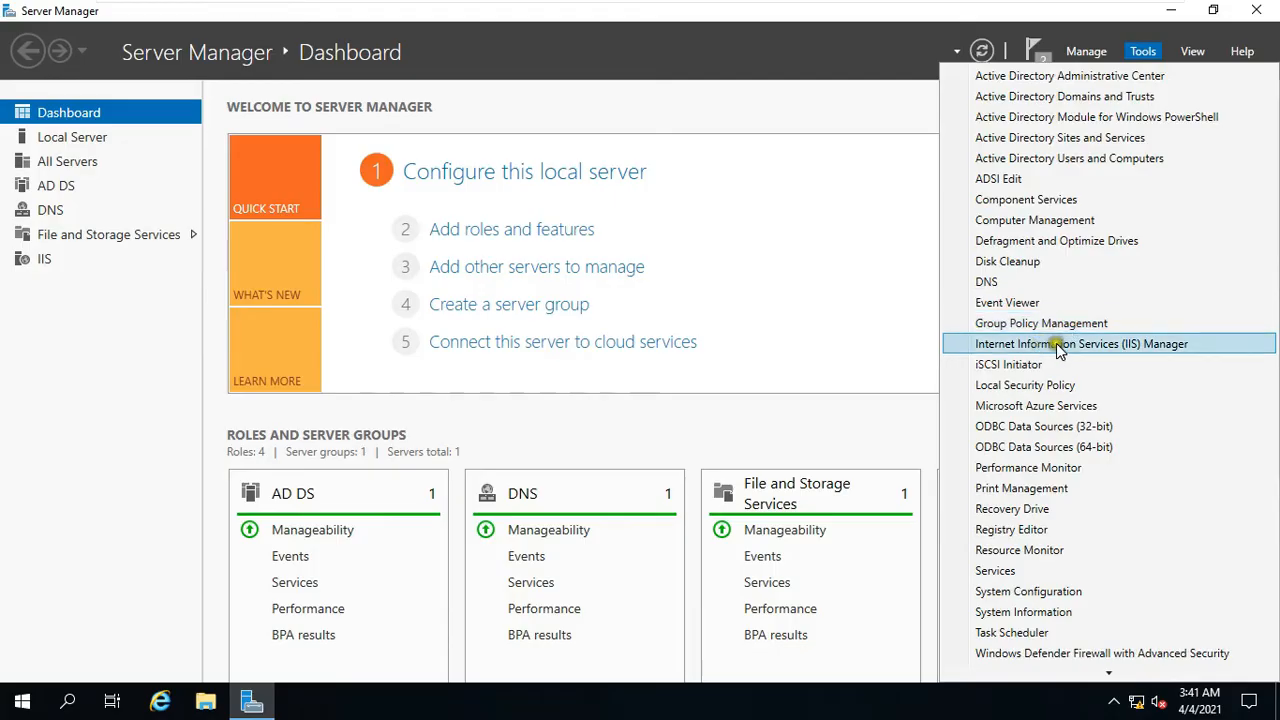
- Launch IIS Manager maximized, expand SERVER1's Sites and start the Add FTP Site wizard
left_click(1155, 344)
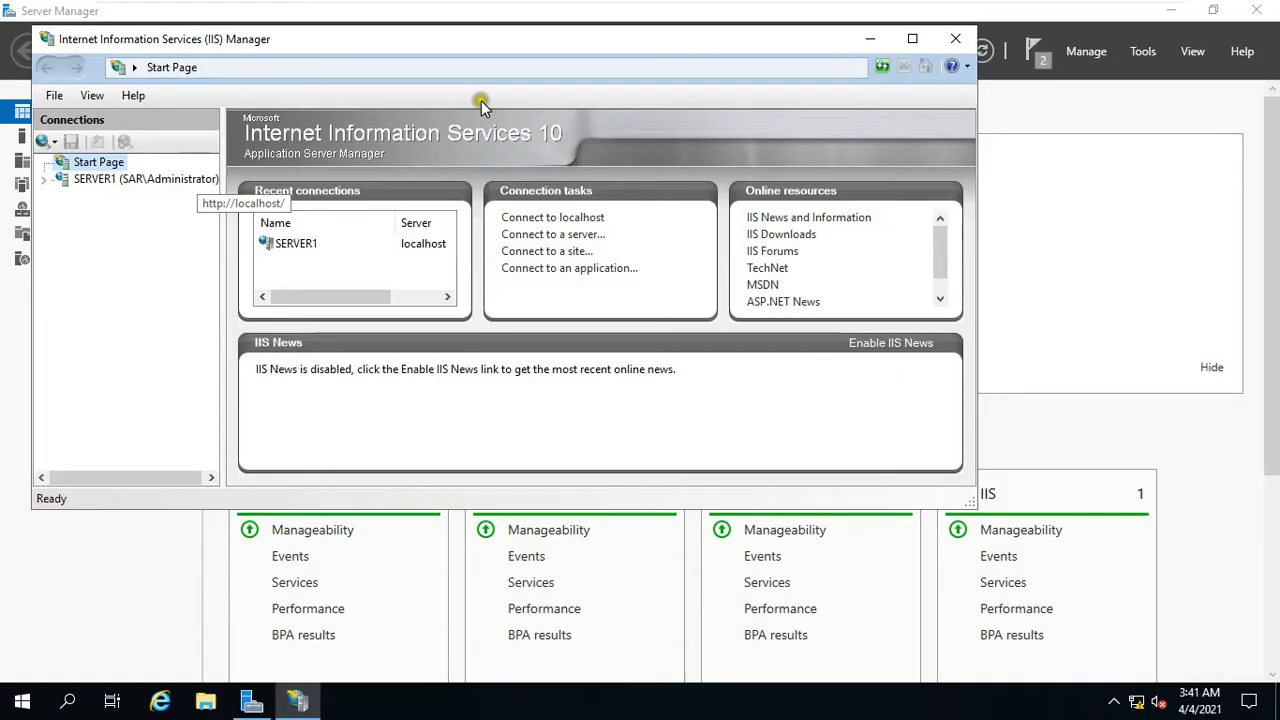
left_click(912, 38)
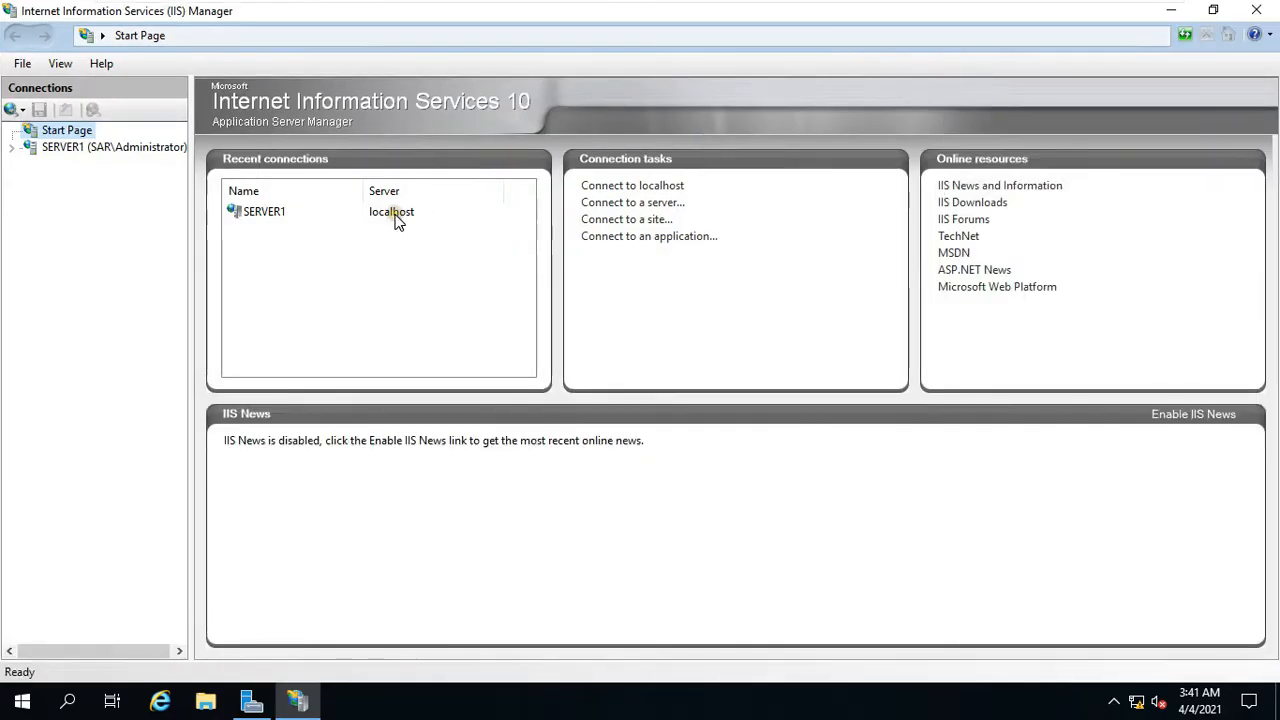
left_click(22, 148)
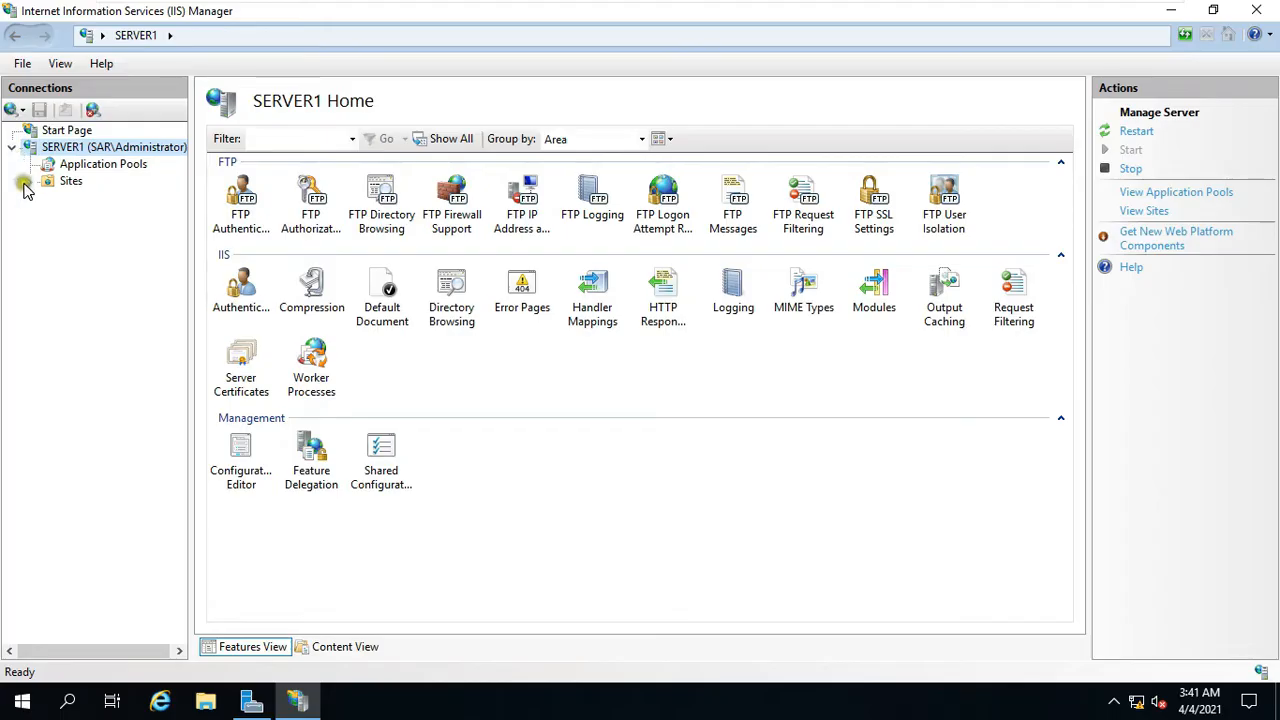
left_click(31, 181)
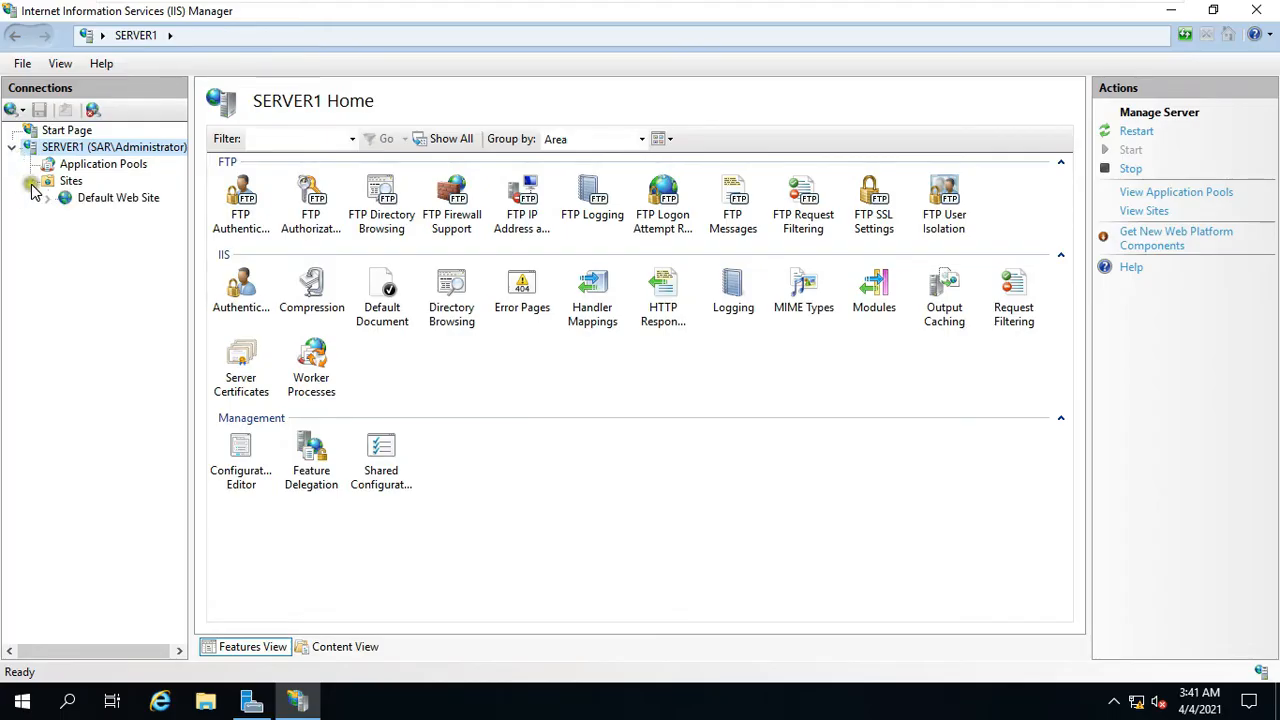
right_click(71, 181)
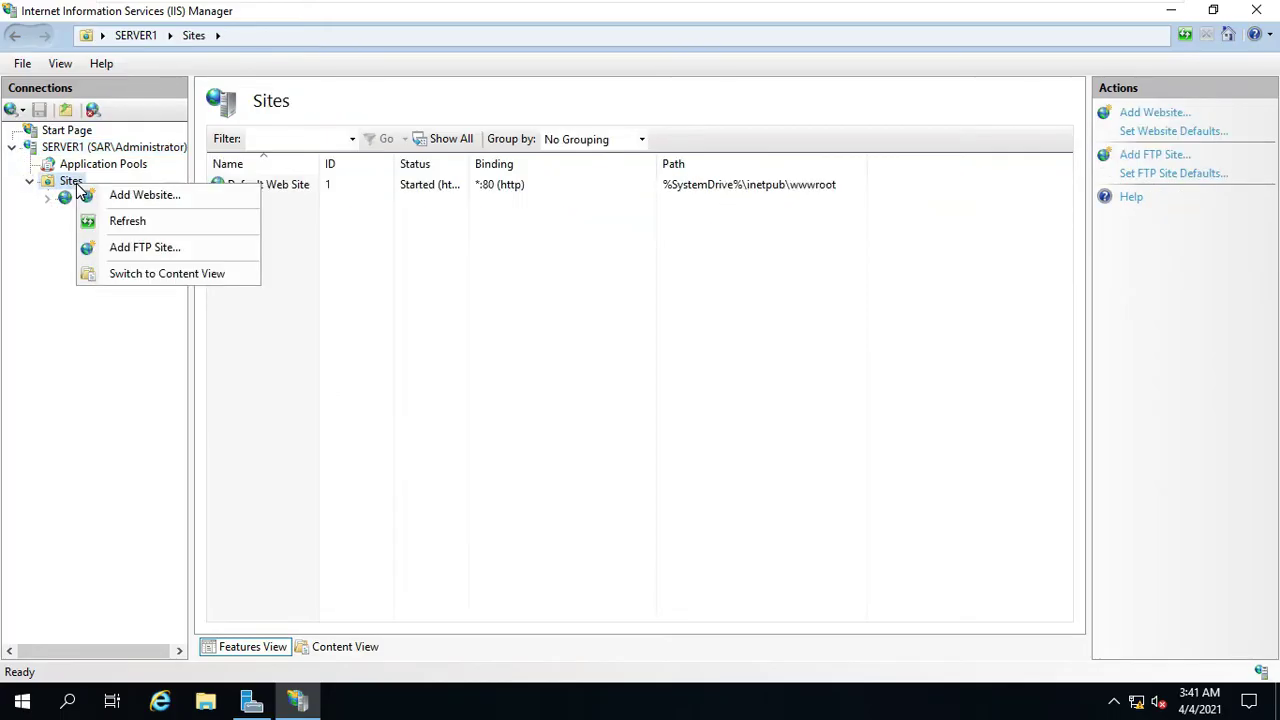
left_click(178, 248)
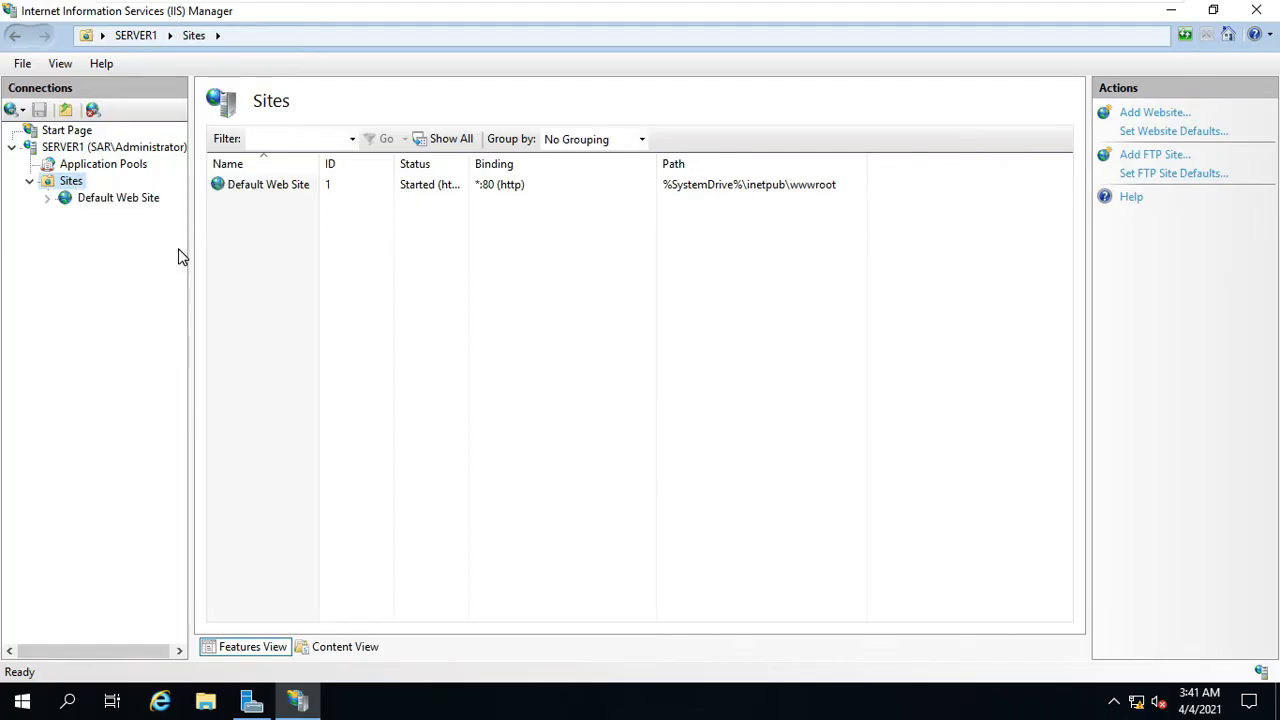
- Name the FTP site Test and set its physical path to C:\inetpub\ftproot
left_click(395, 238)
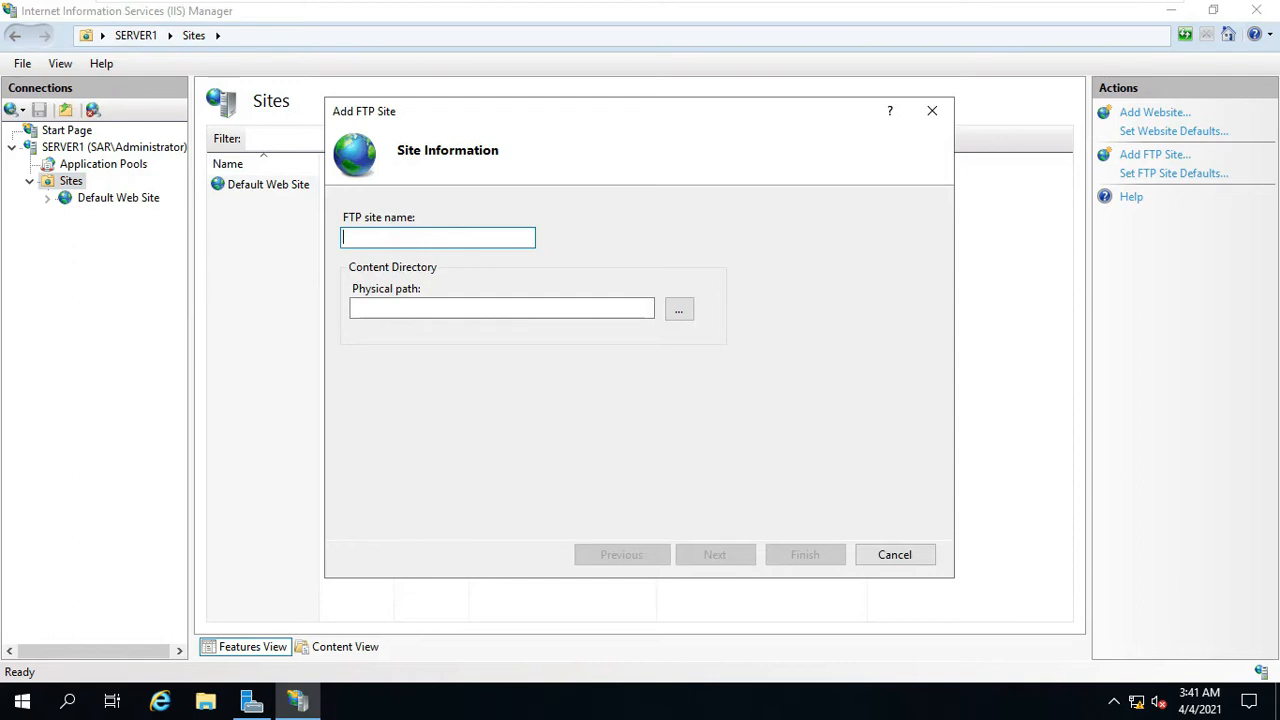
type("Test")
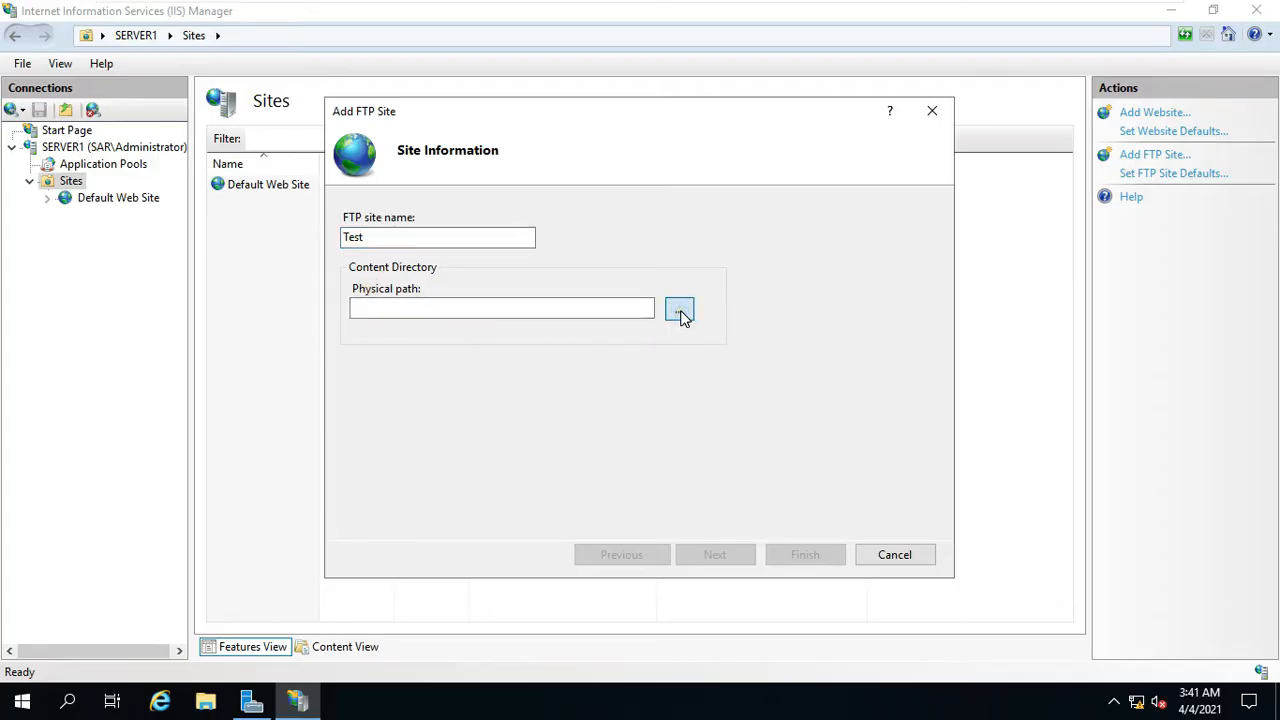
left_click(680, 312)
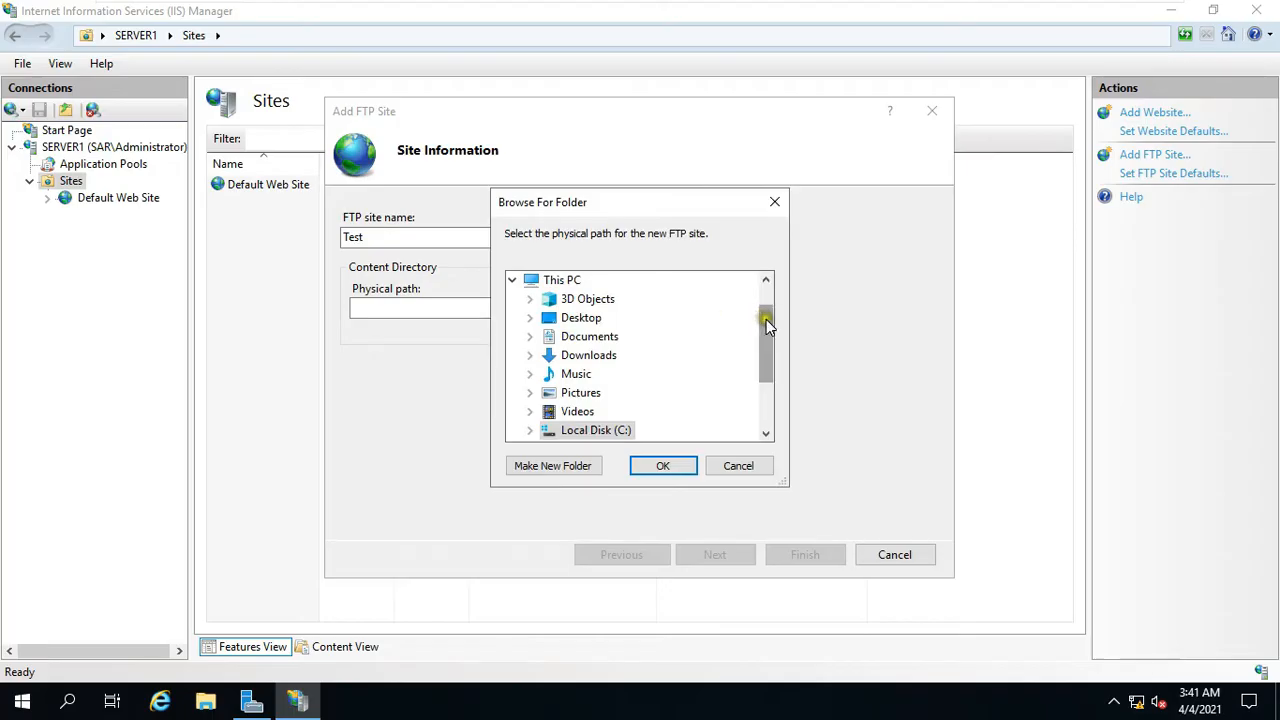
left_click_drag(765, 319, 766, 400)
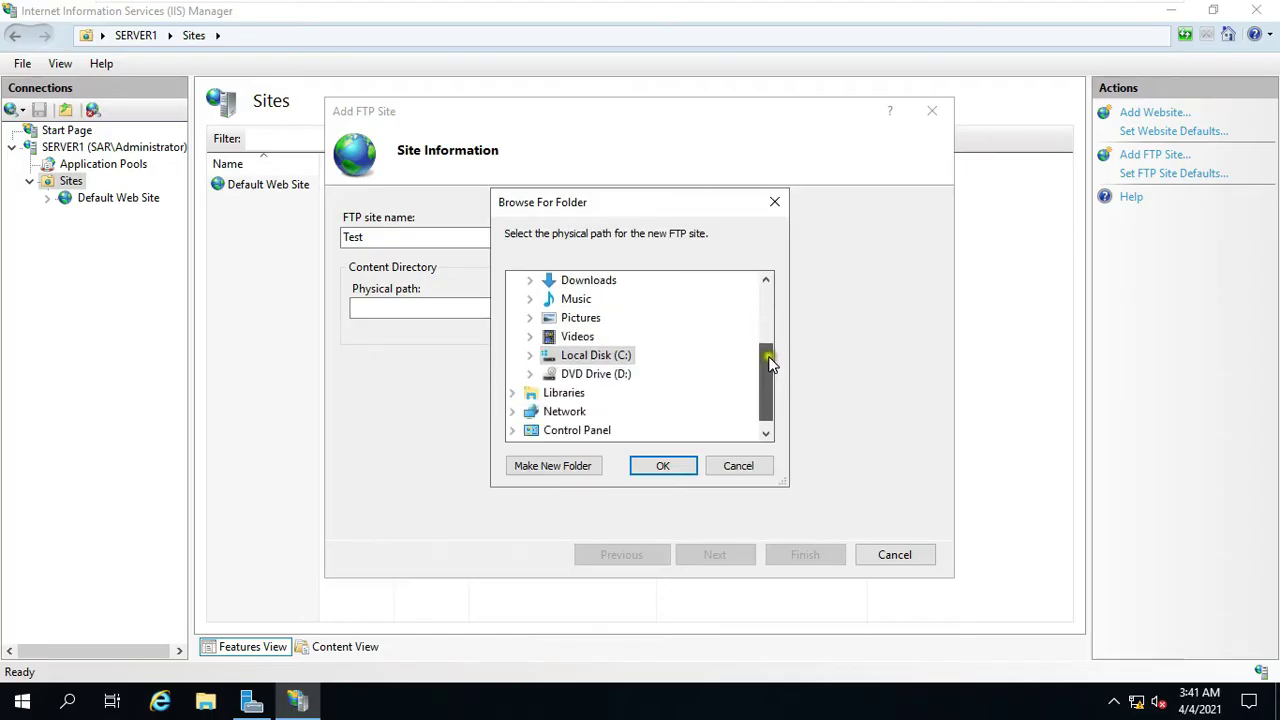
left_click(530, 355)
double_click(598, 336)
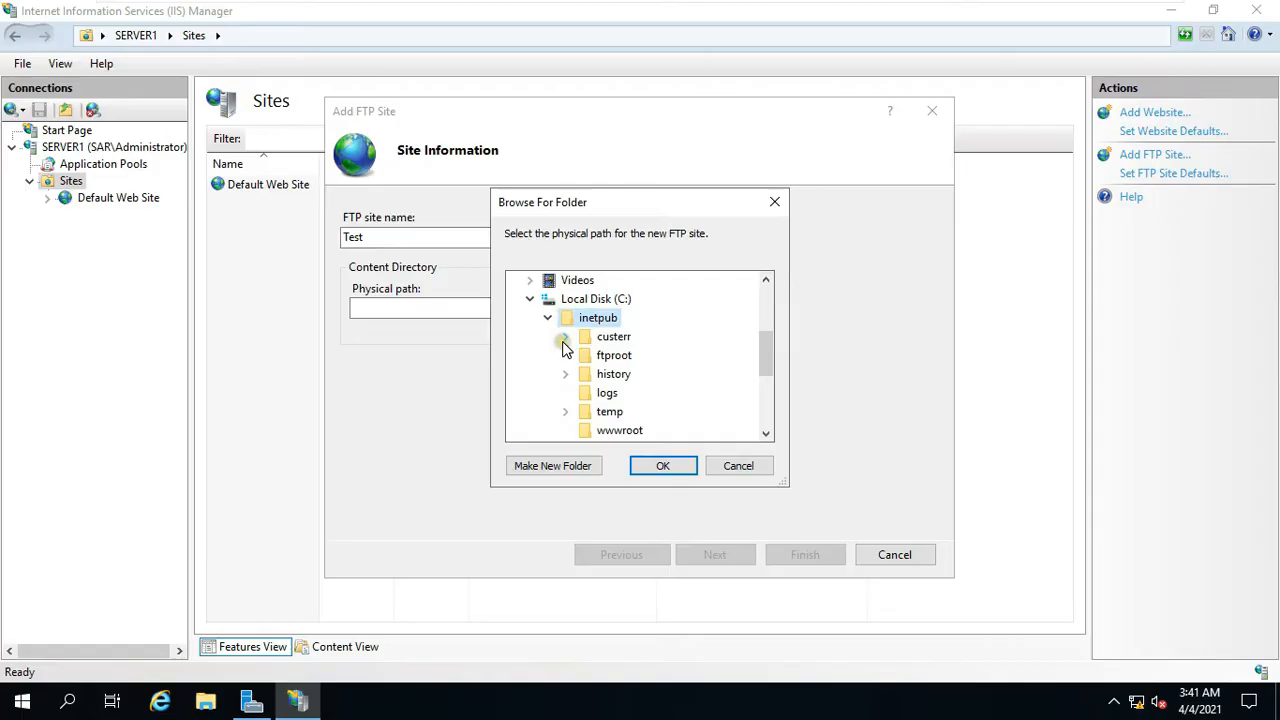
left_click(614, 356)
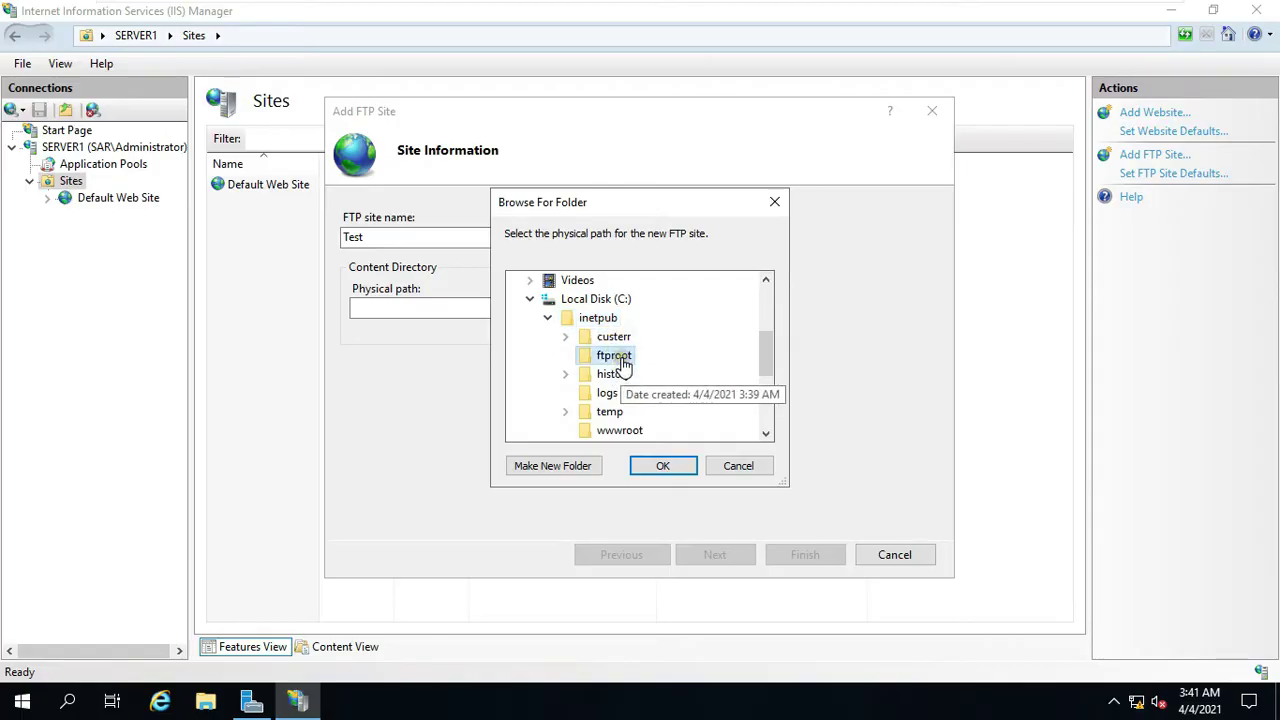
left_click(662, 465)
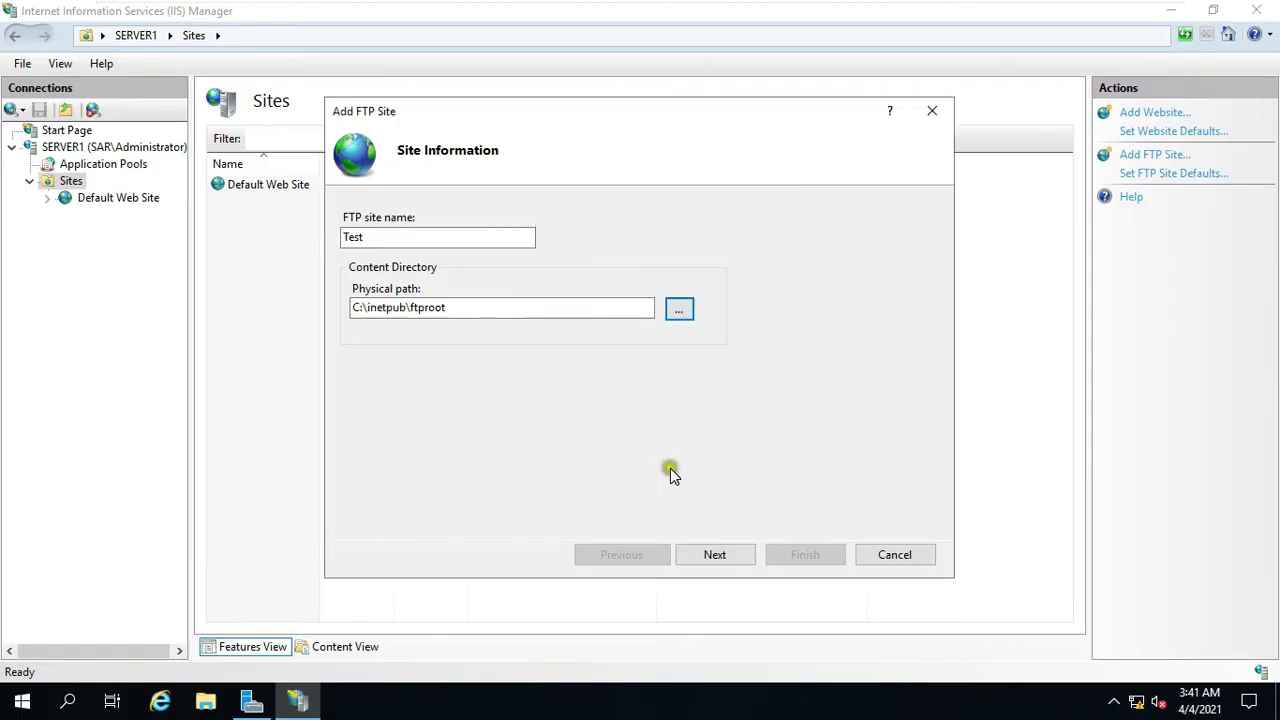
- Bind the site to IP 10.0.0.1 on port 21 with No SSL and continue
left_click(712, 551)
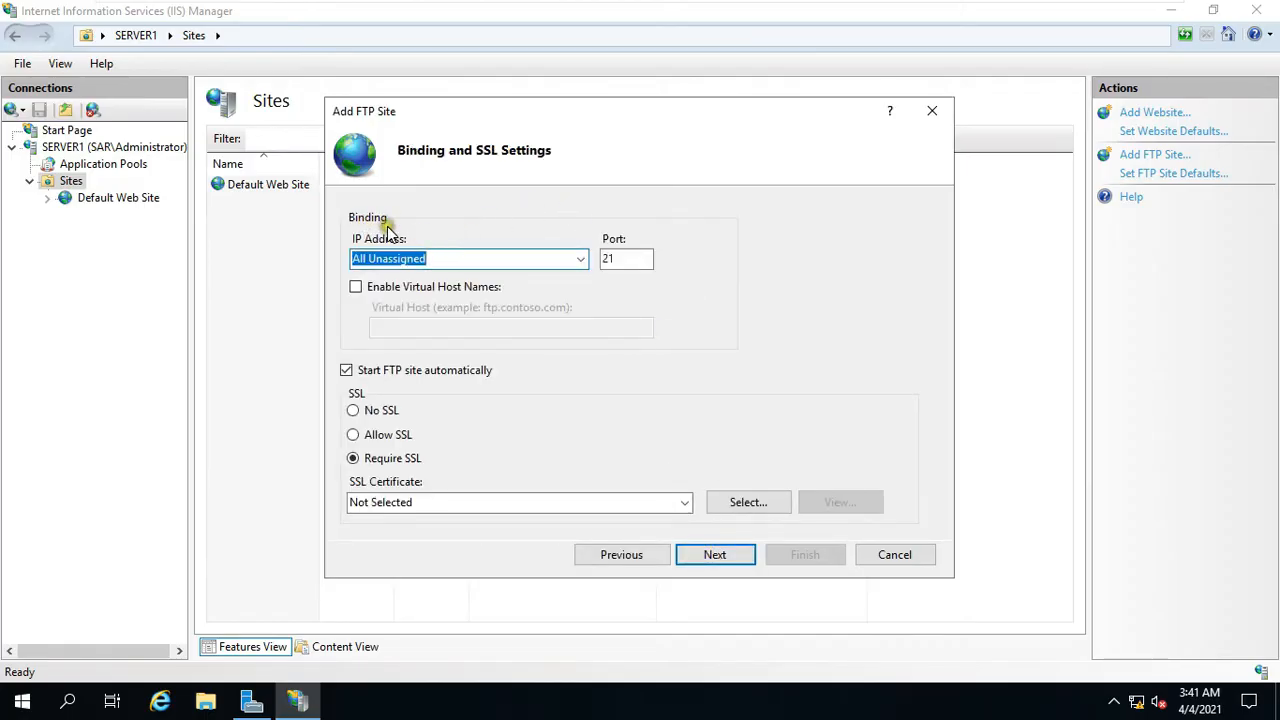
left_click(582, 259)
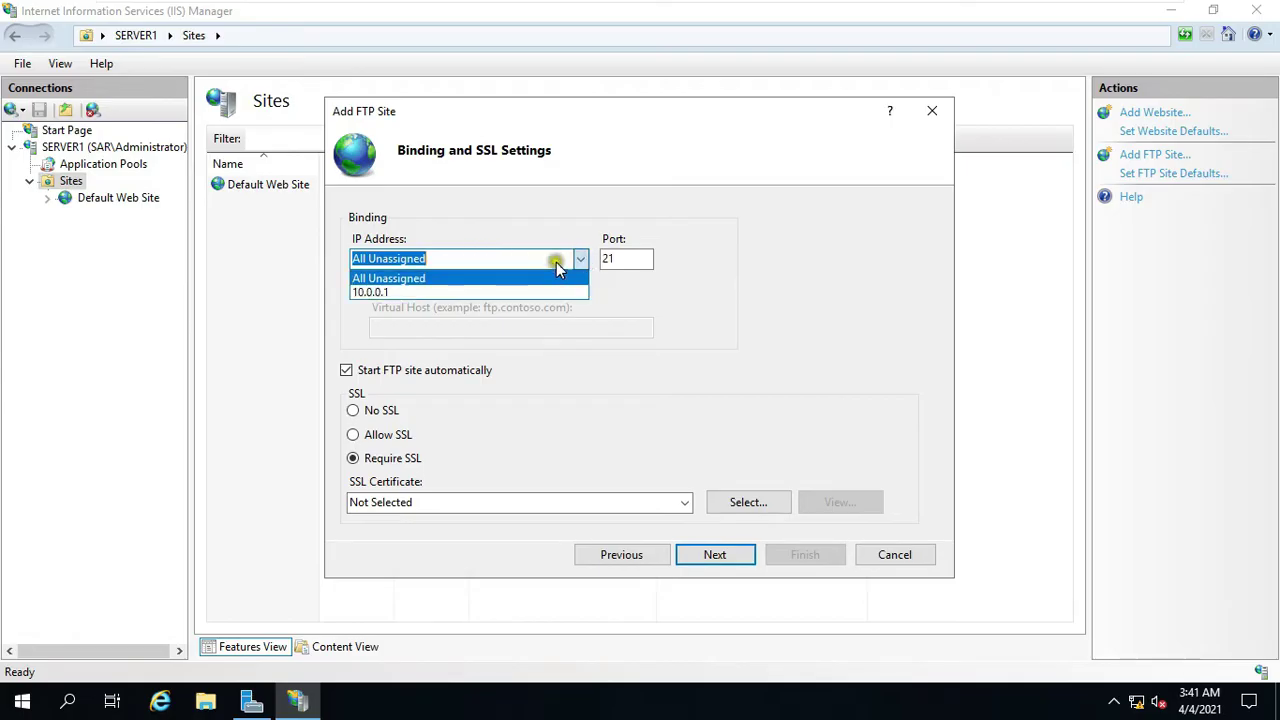
left_click(390, 293)
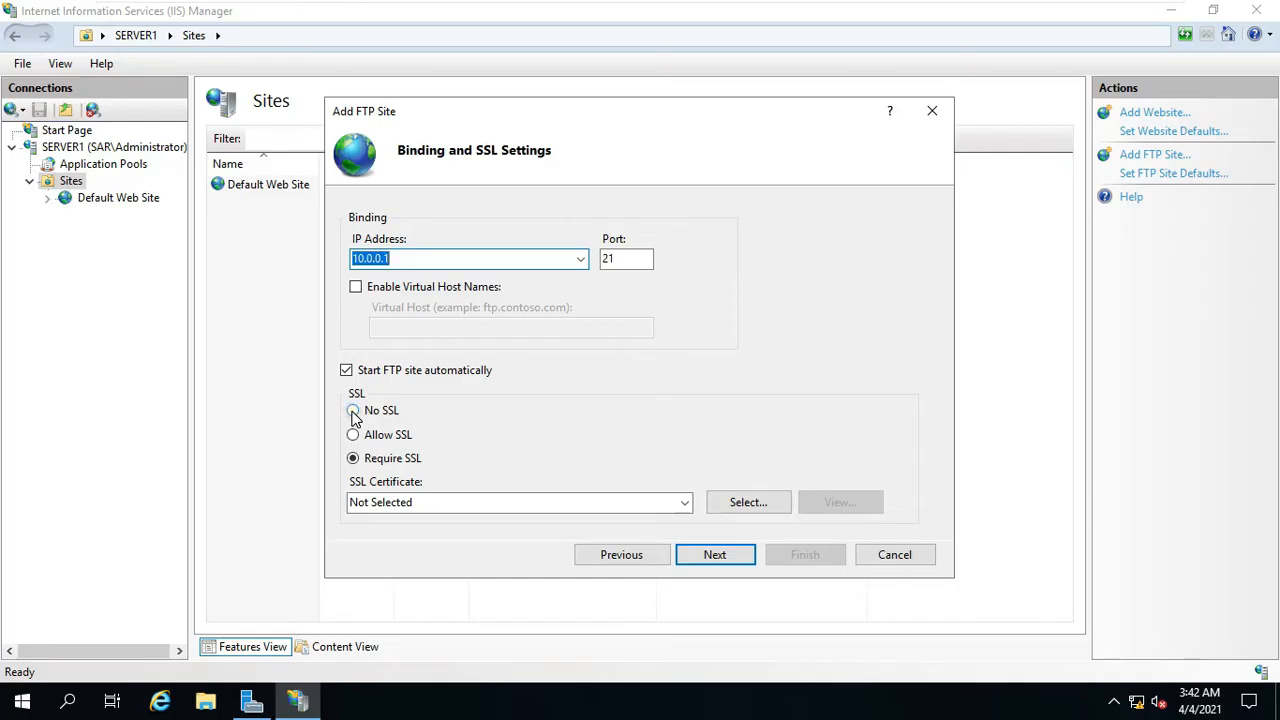
left_click(353, 411)
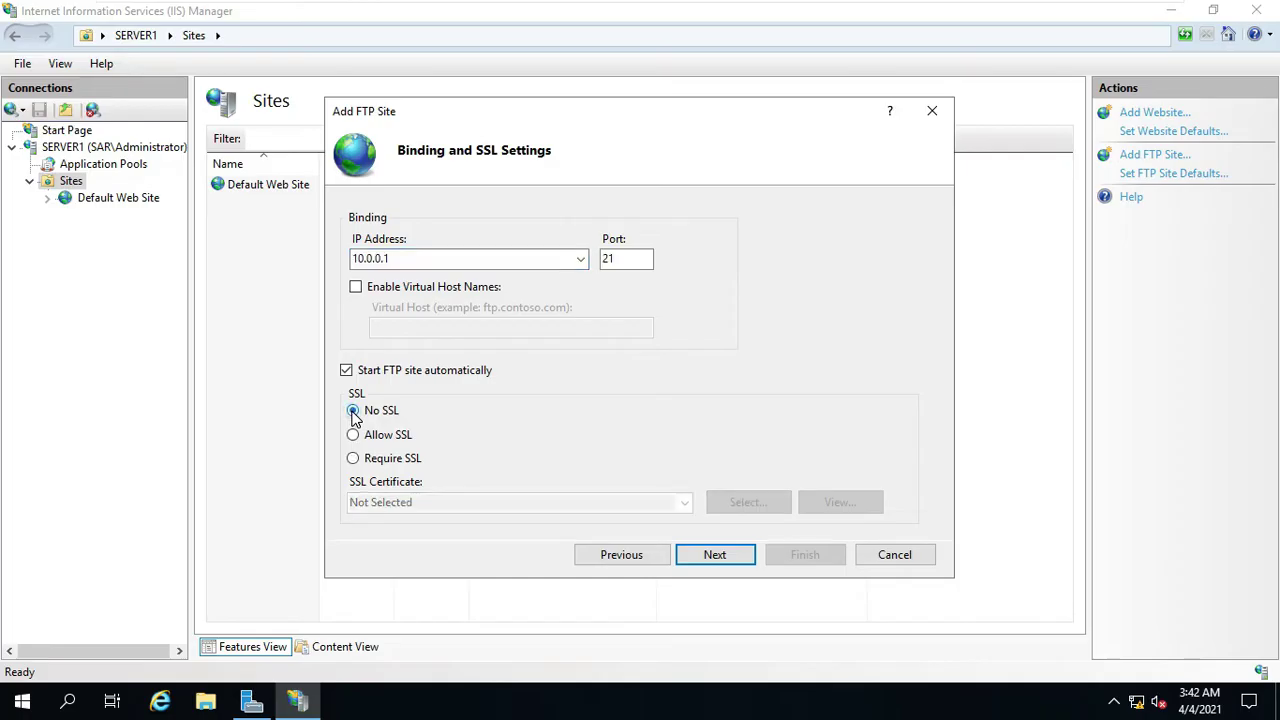
left_click(719, 555)
left_click(724, 558)
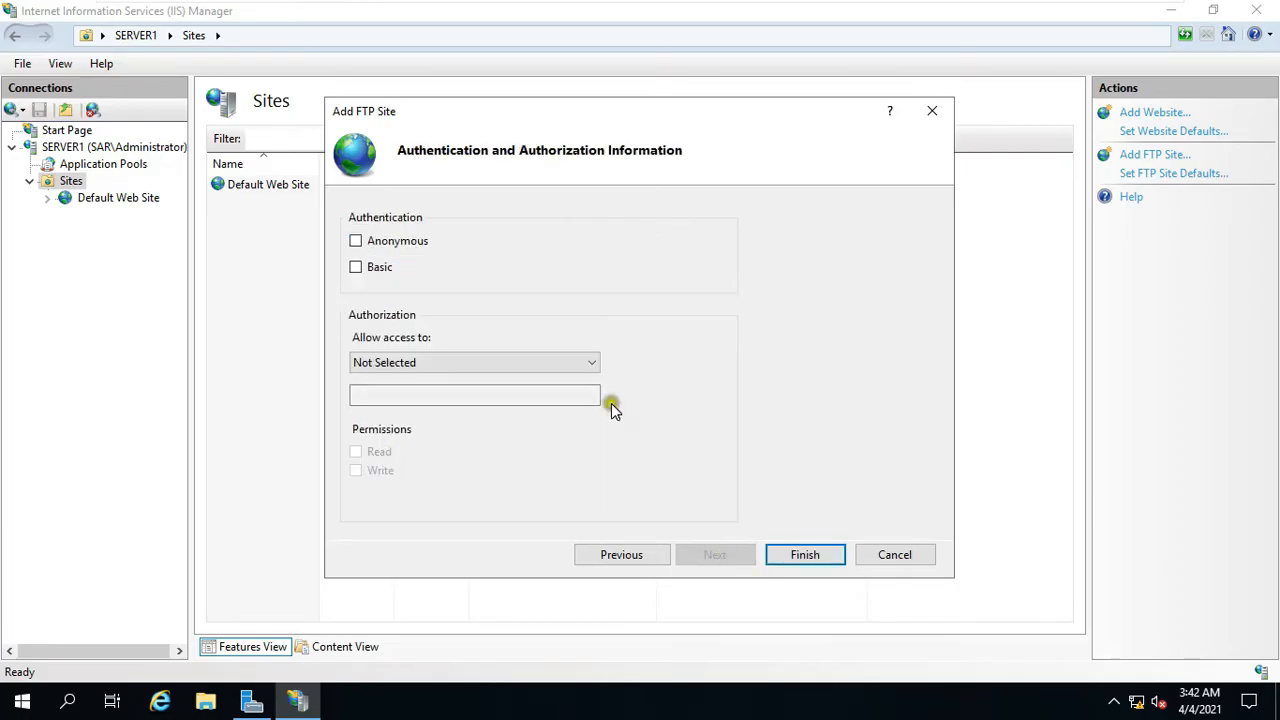
- Enable Anonymous authentication, allow Anonymous users read-only access and finish the Test site
left_click(355, 241)
left_click(410, 362)
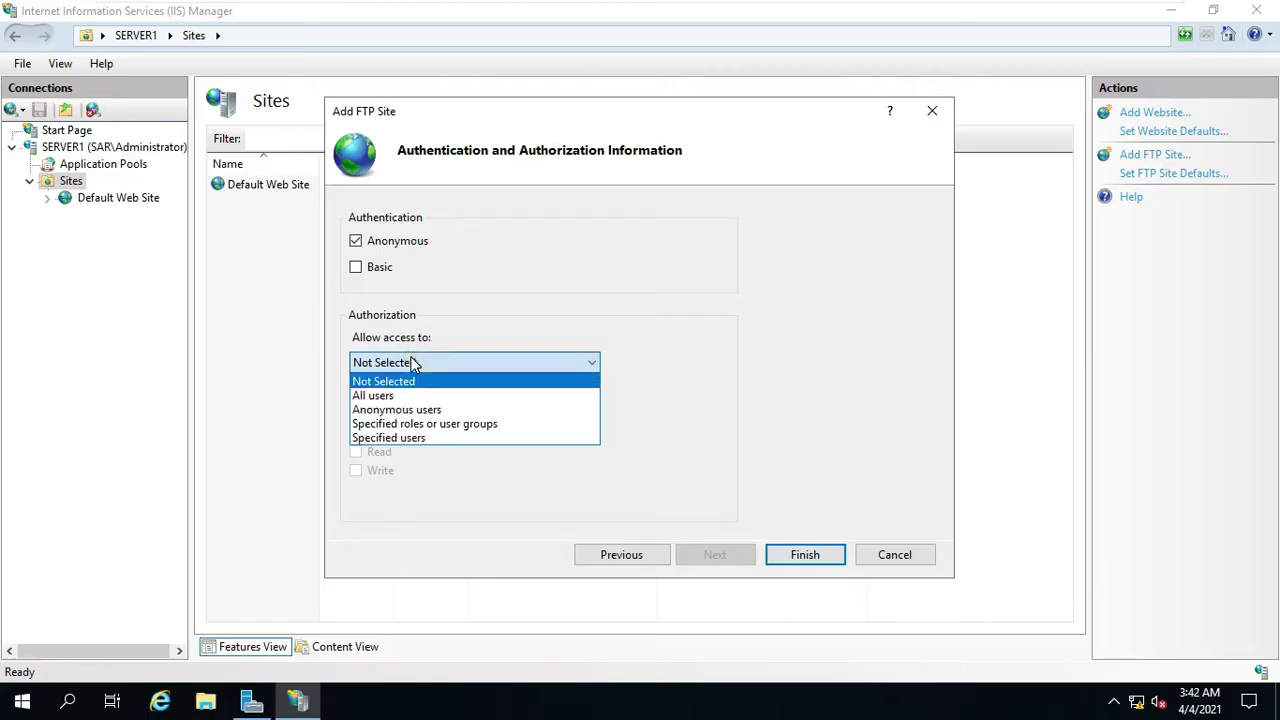
left_click(397, 409)
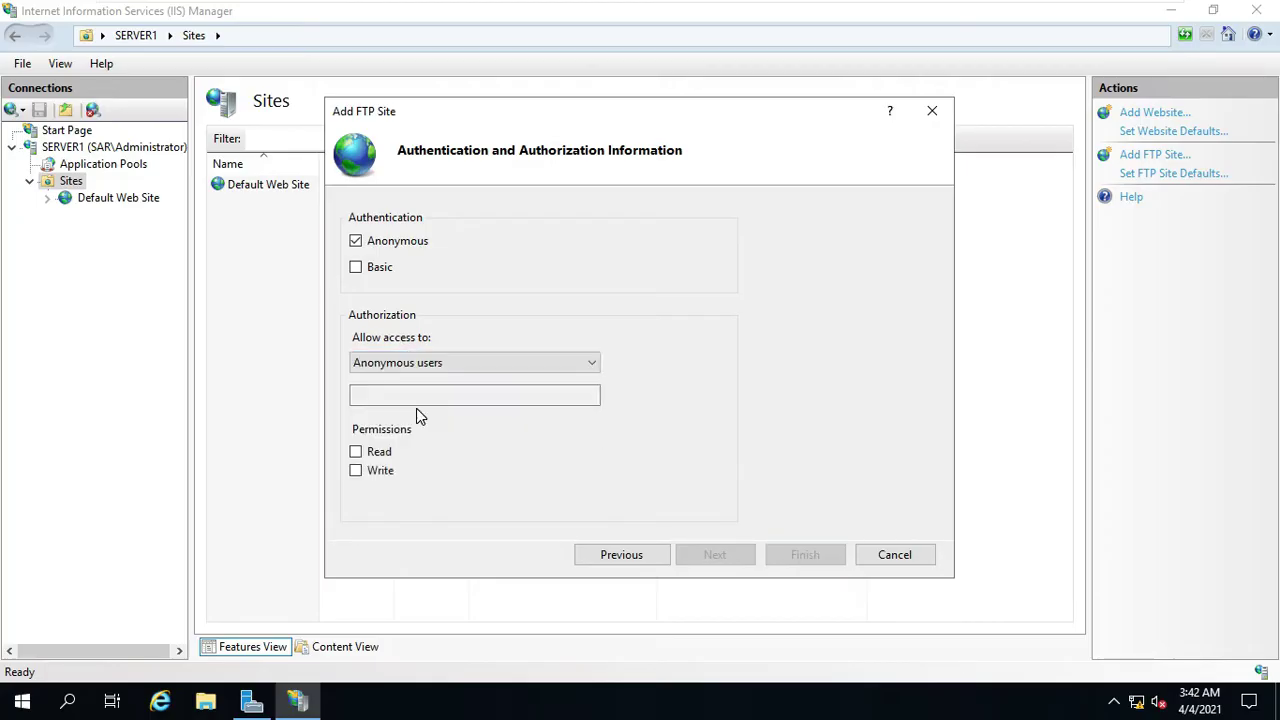
left_click(356, 451)
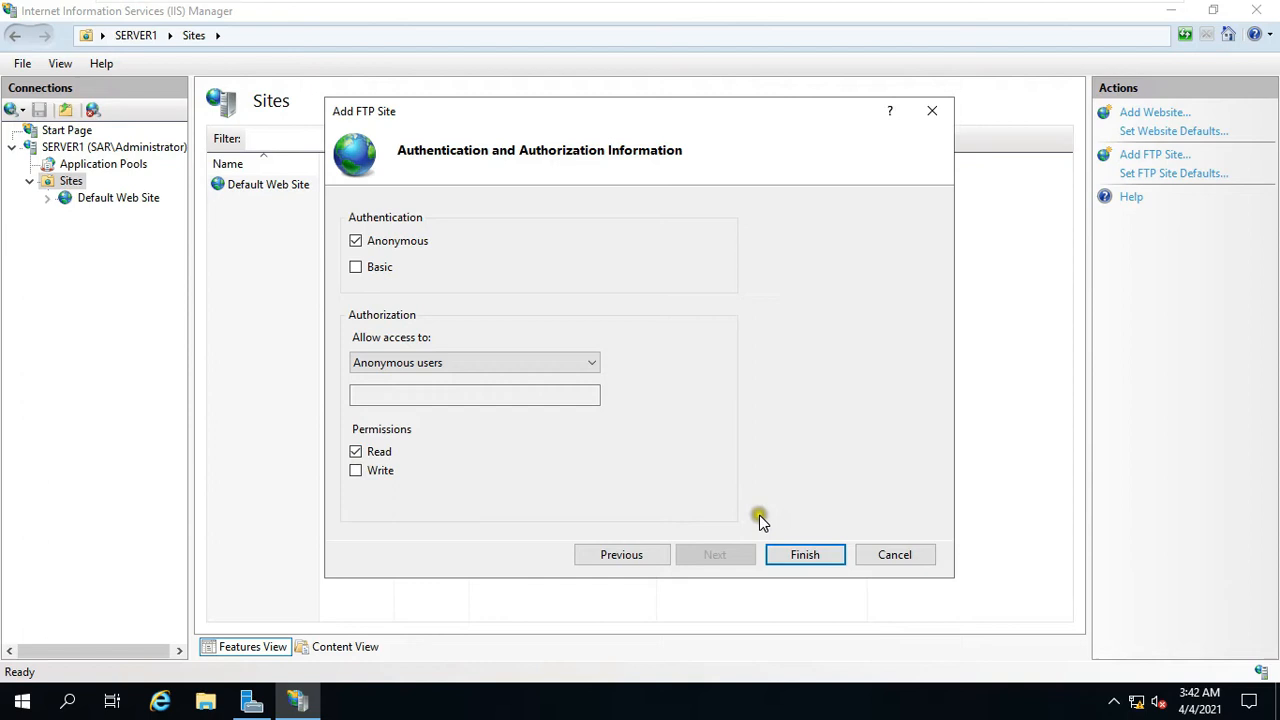
left_click(803, 560)
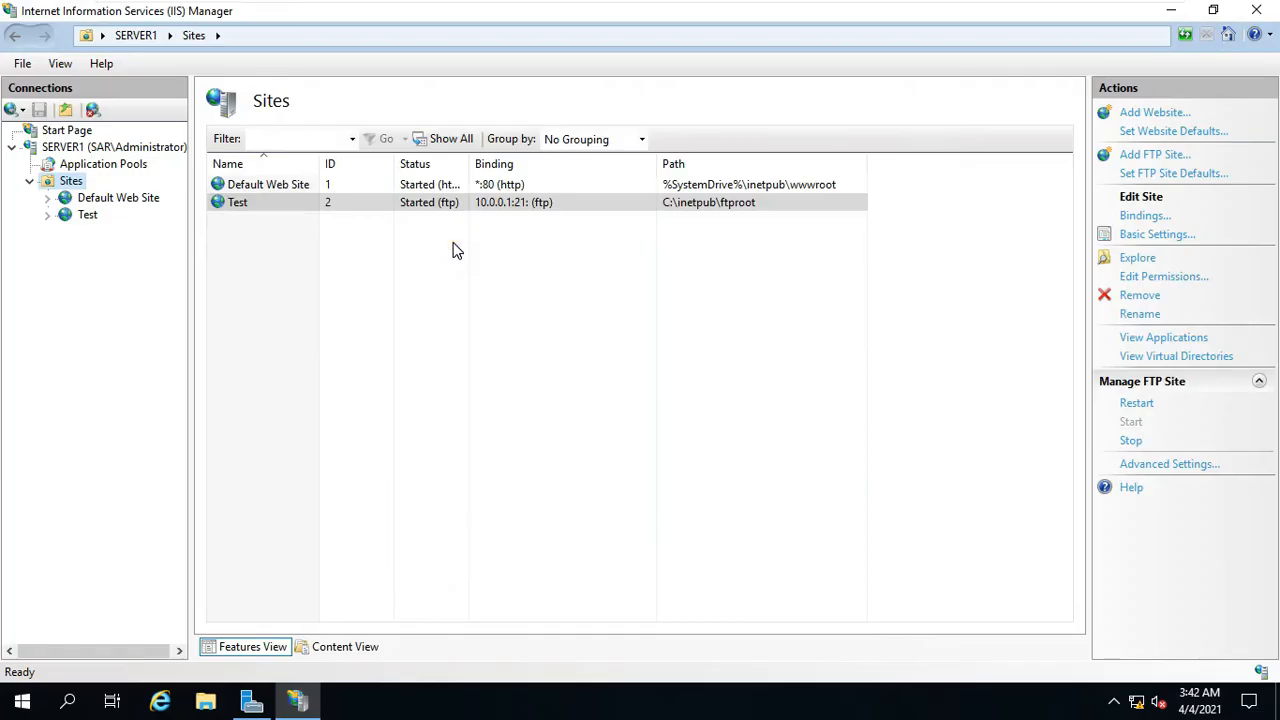
- Select the Test site row and minimize IIS Manager to show the desktop
left_click(449, 238)
left_click(545, 205)
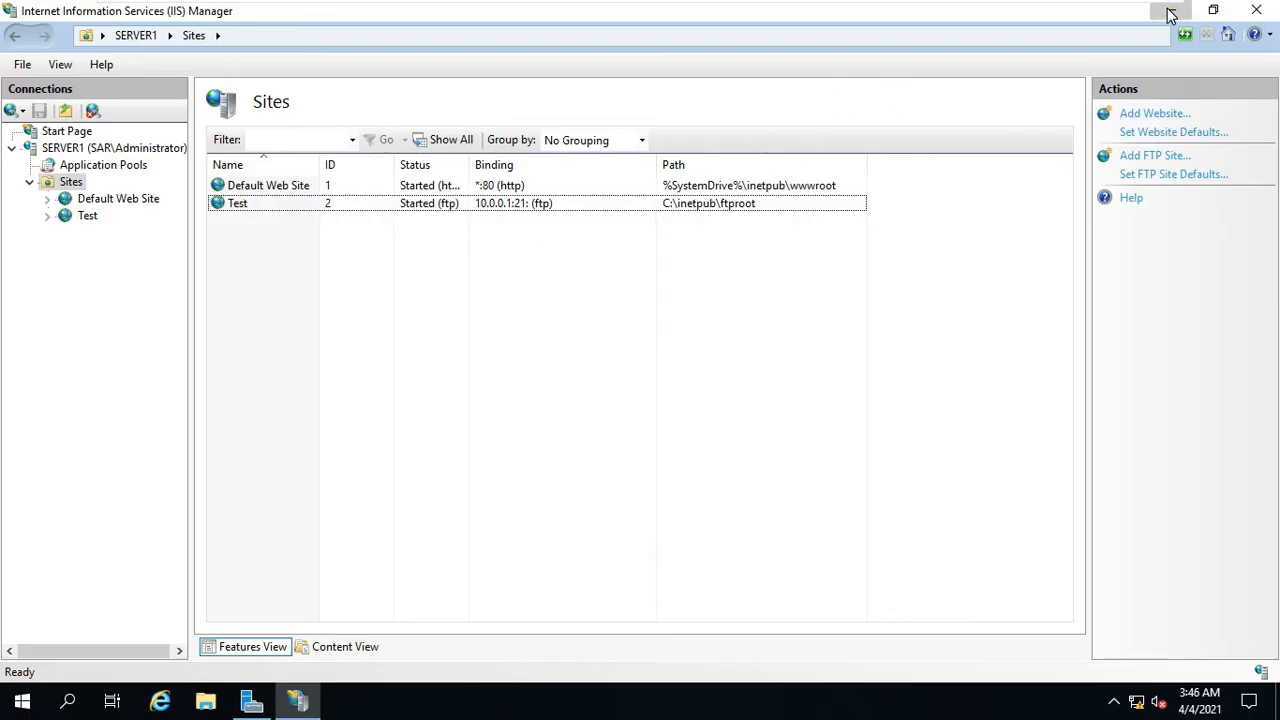
left_click(1170, 12)
- Browse to the empty C:\inetpub\ftproot folder and move its window aside
left_click(207, 703)
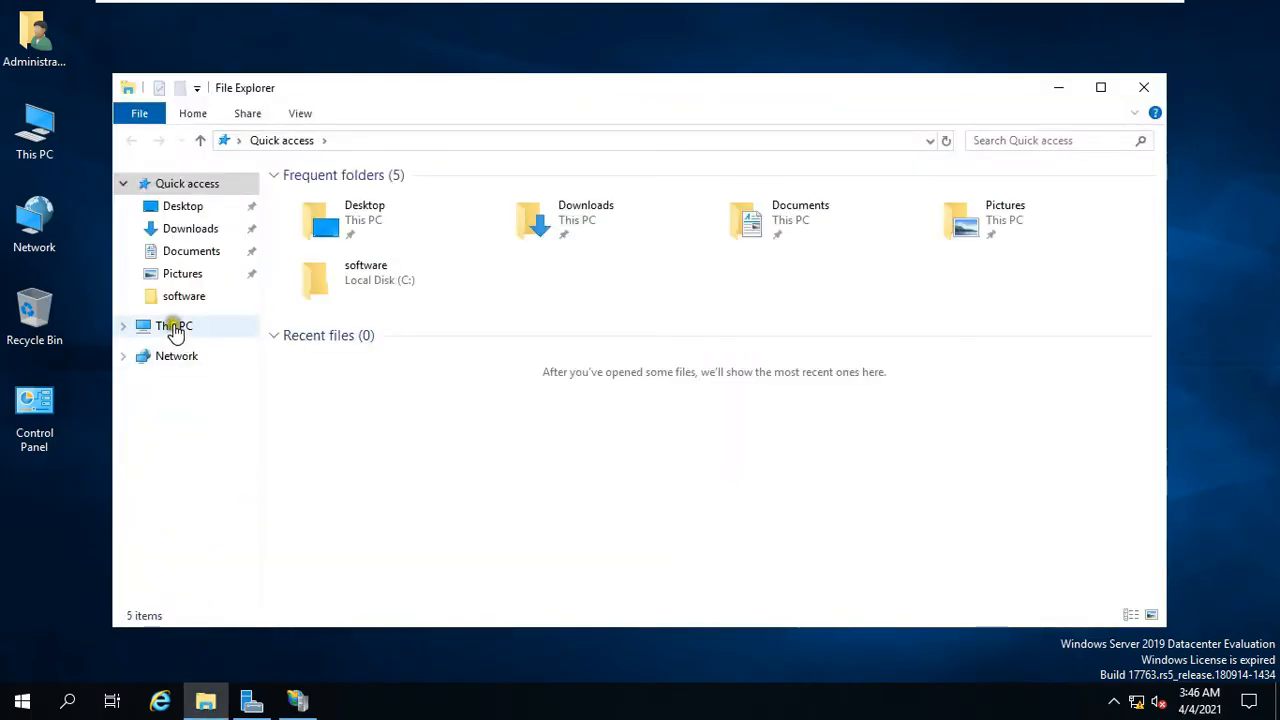
left_click(175, 330)
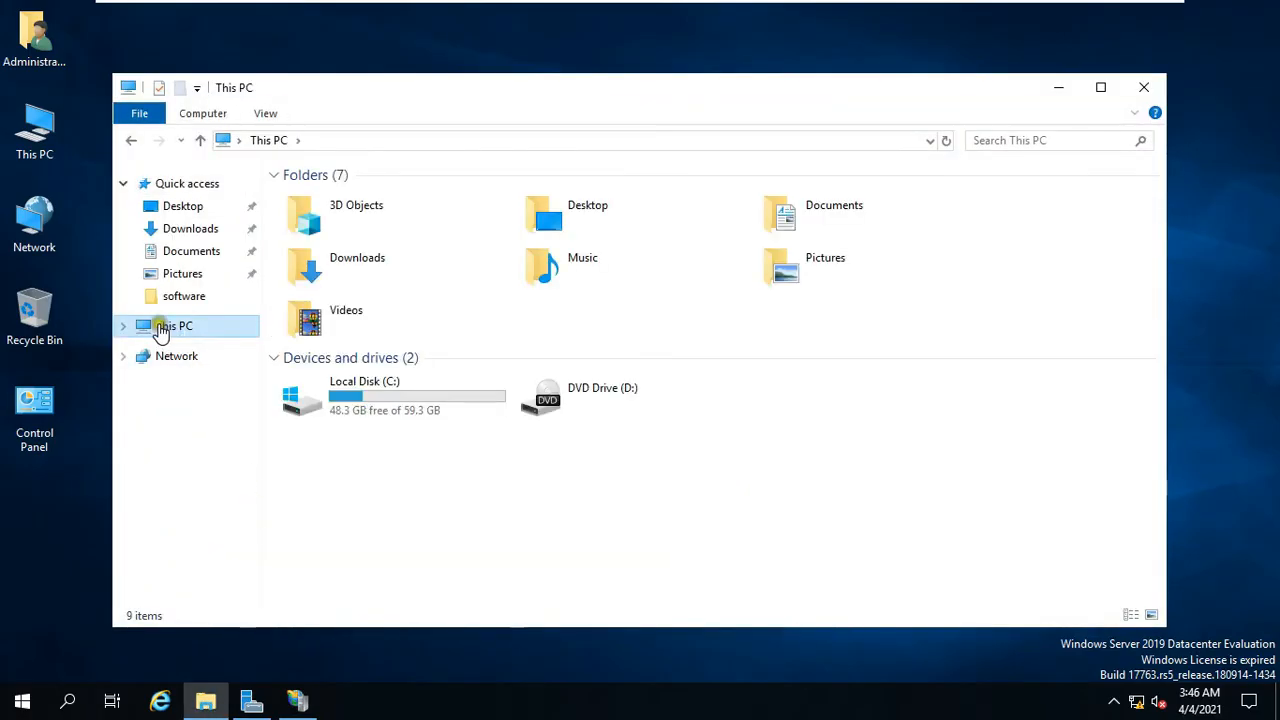
double_click(368, 399)
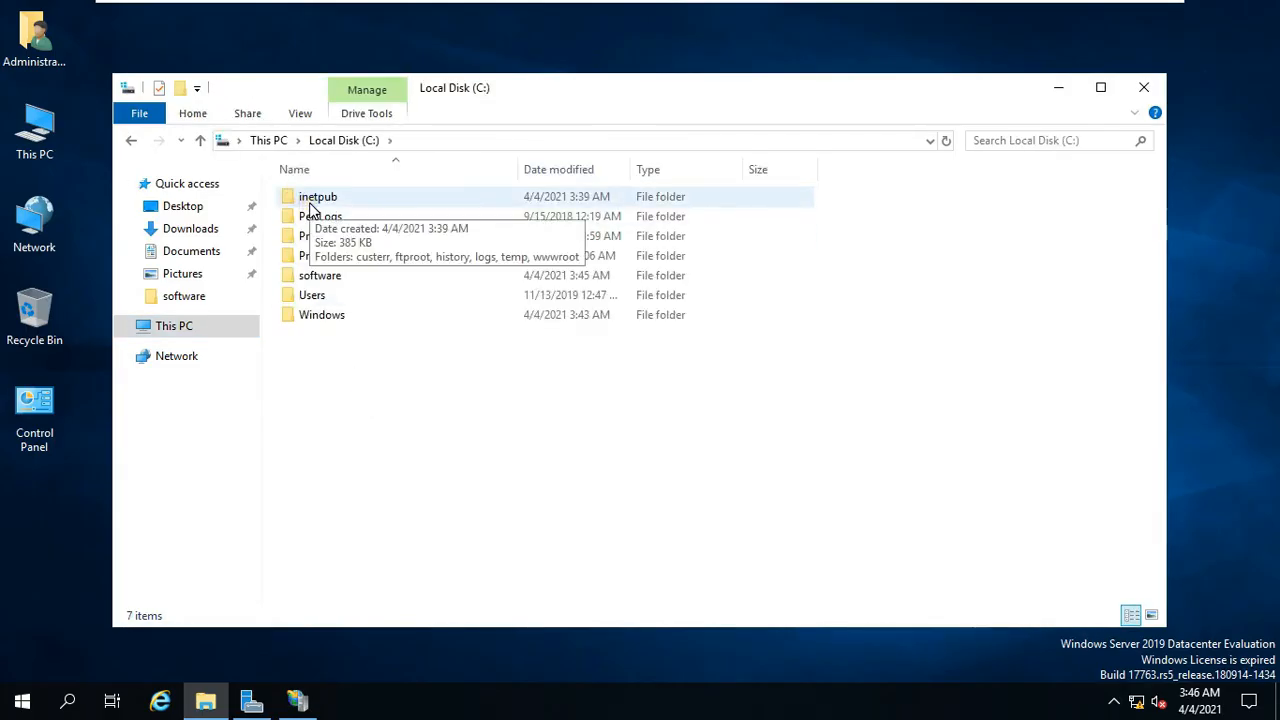
left_click(312, 200)
double_click(312, 200)
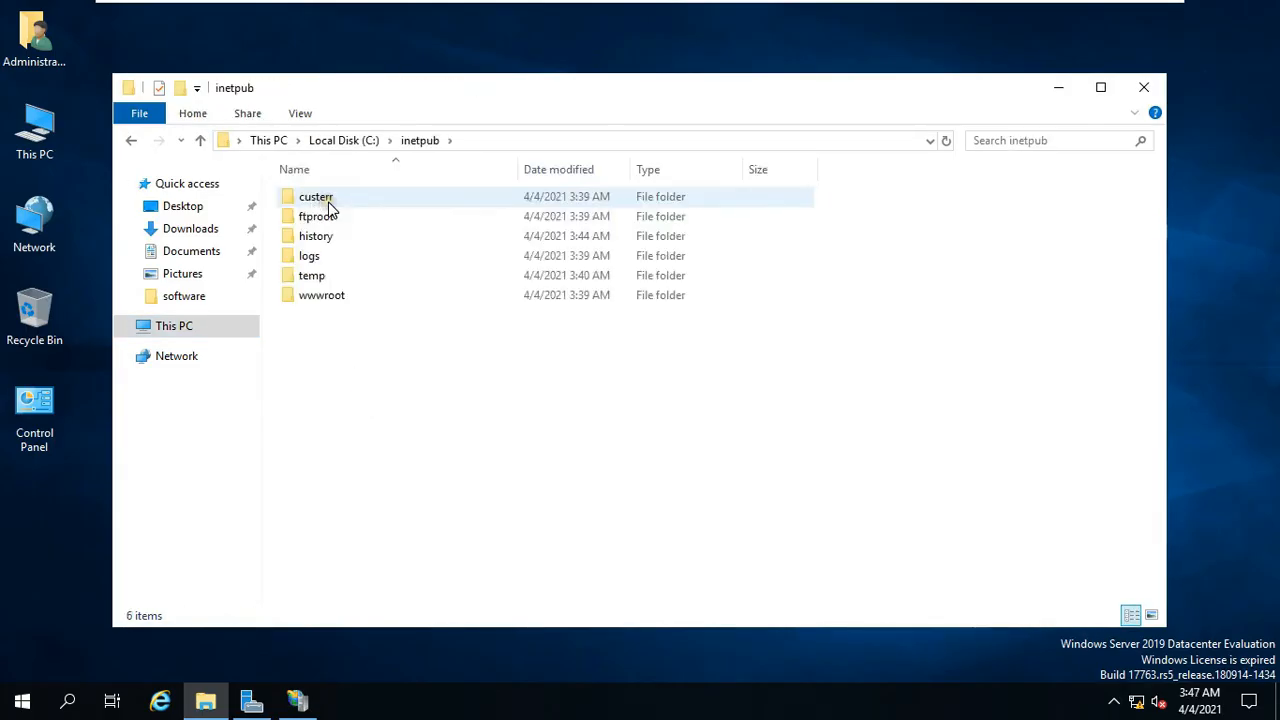
left_click(316, 216)
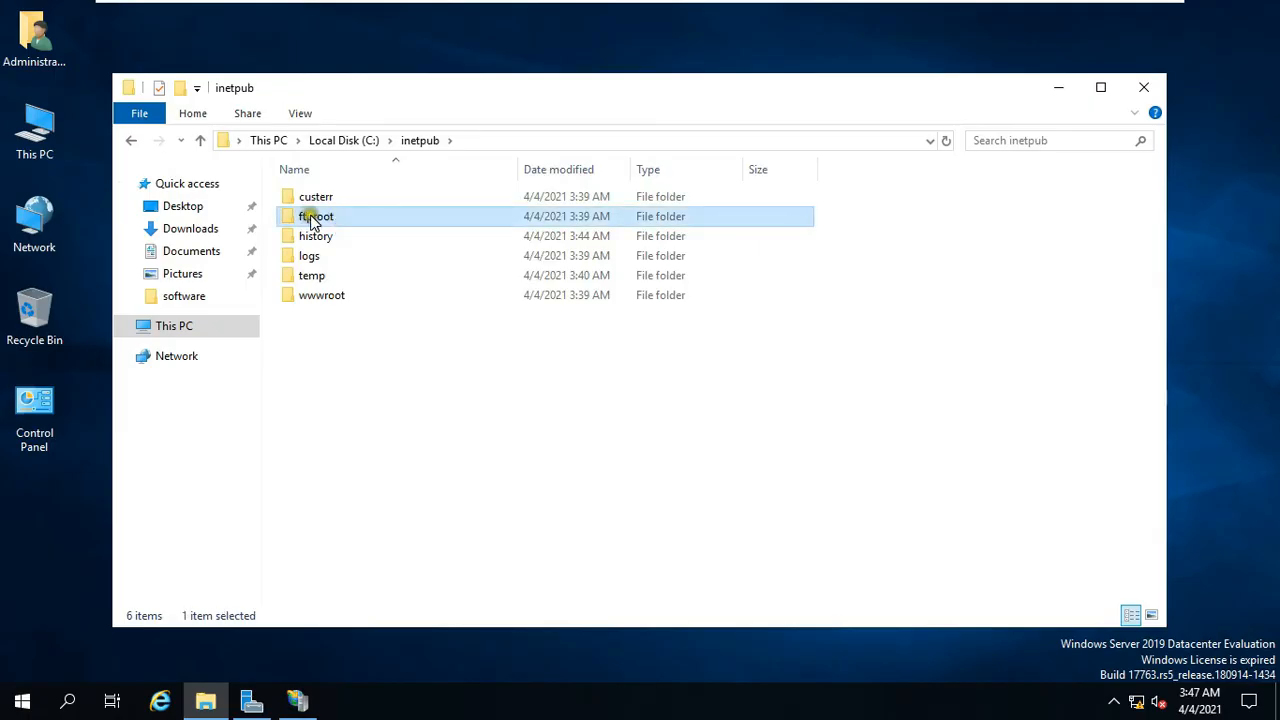
double_click(316, 212)
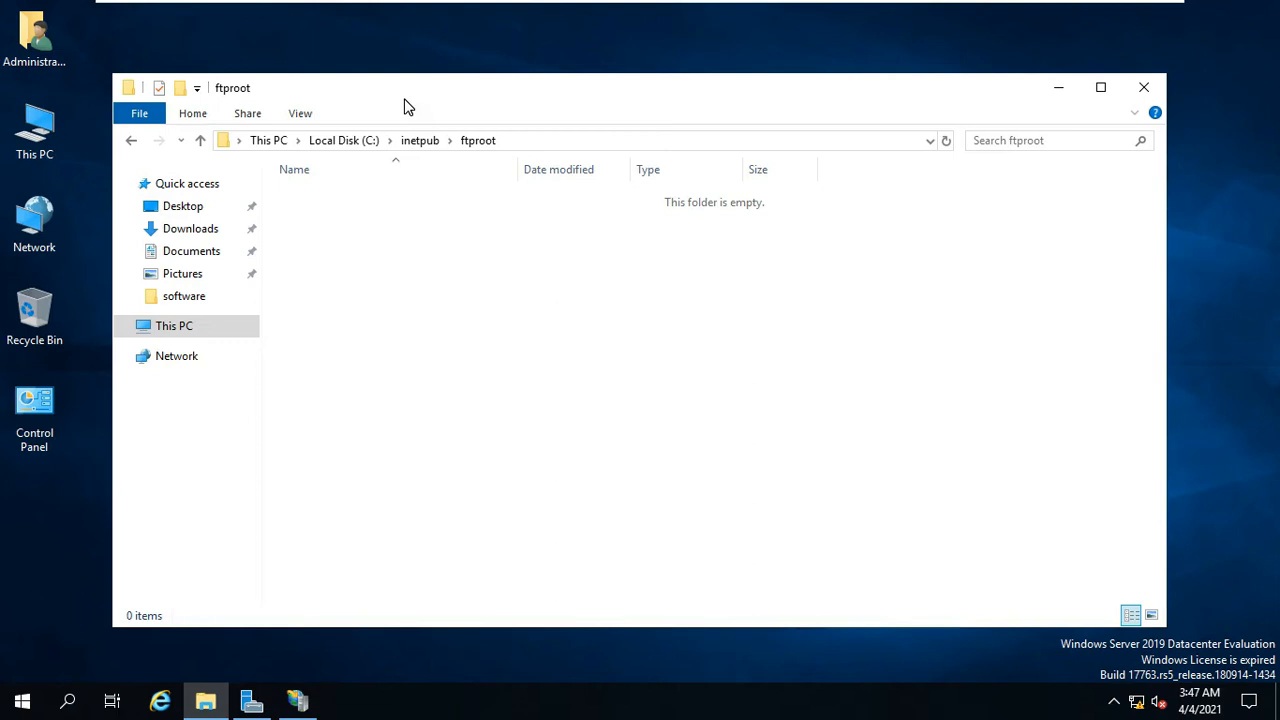
left_click_drag(407, 104, 537, 96)
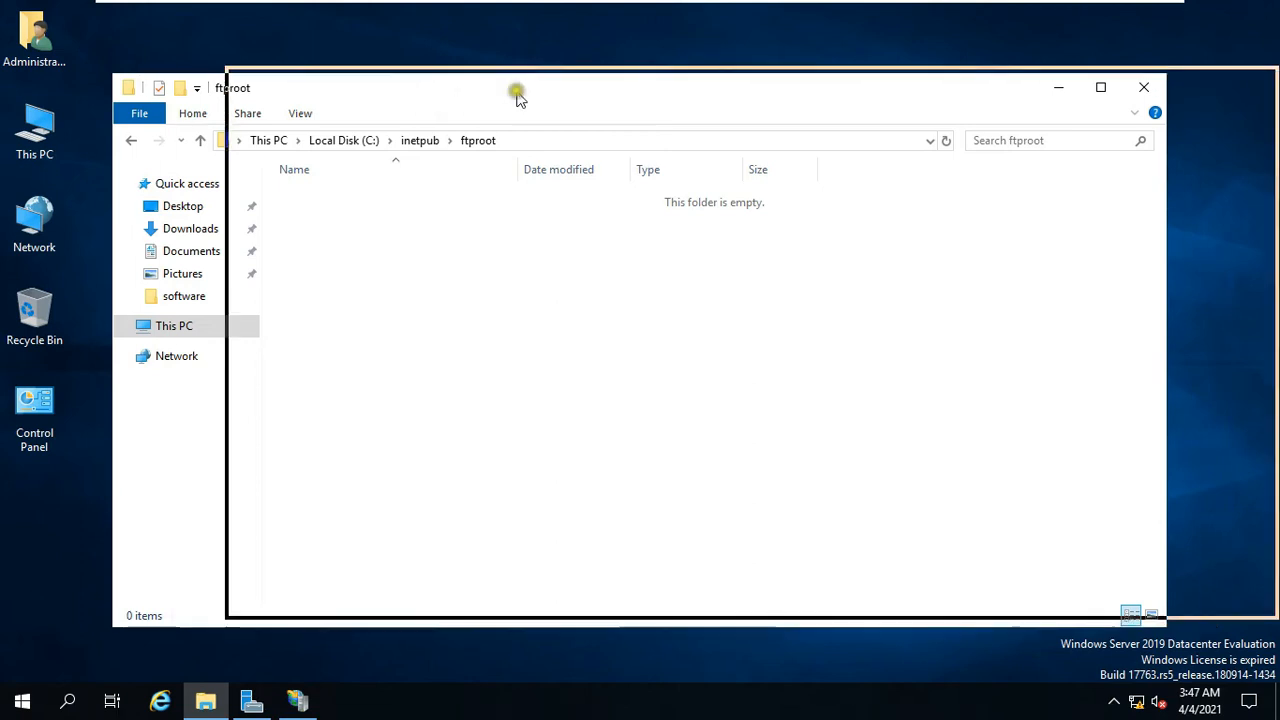
- Open C:\software in a second File Explorer window via This PC
left_click(52, 135)
right_click(52, 135)
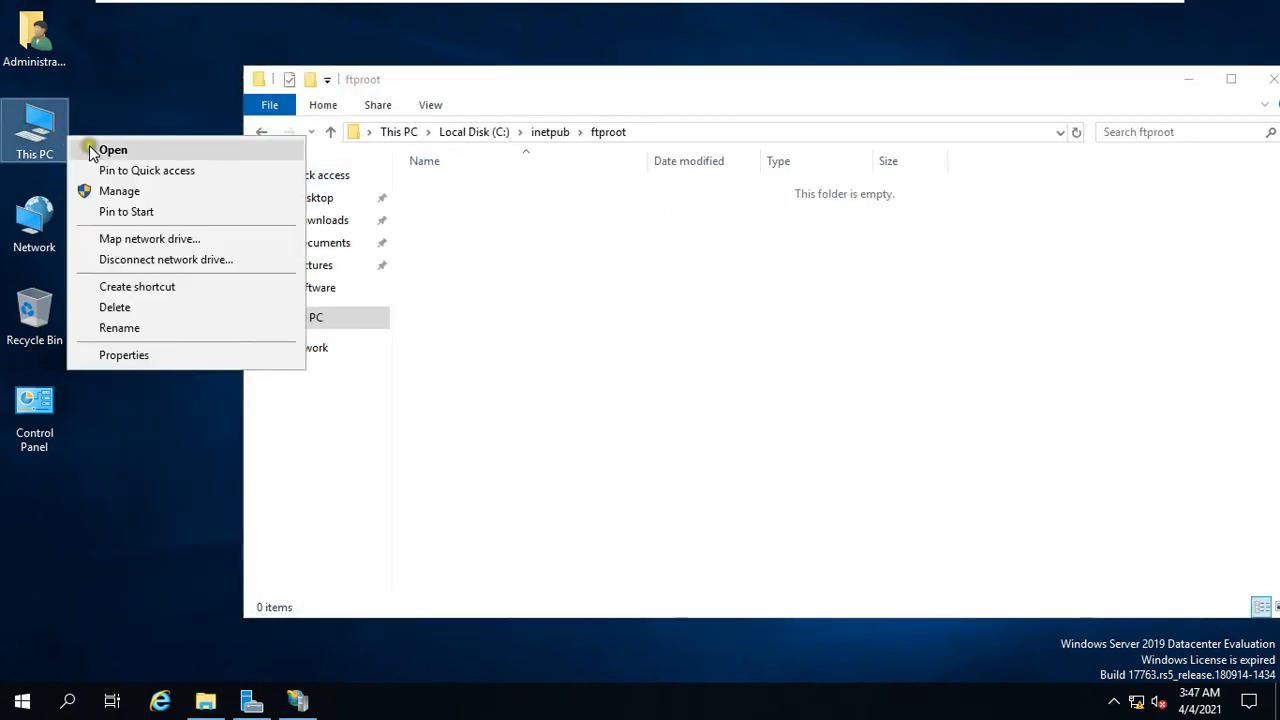
left_click(89, 145)
left_click(228, 310)
double_click(228, 308)
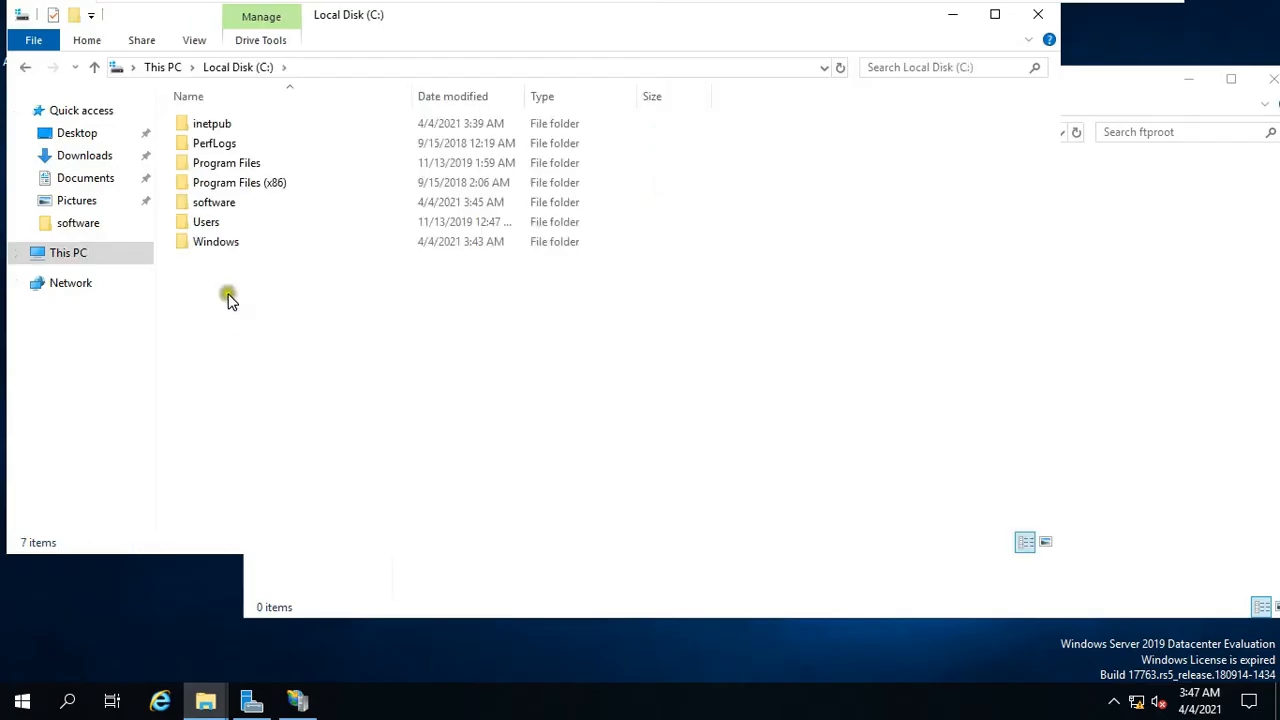
left_click(214, 202)
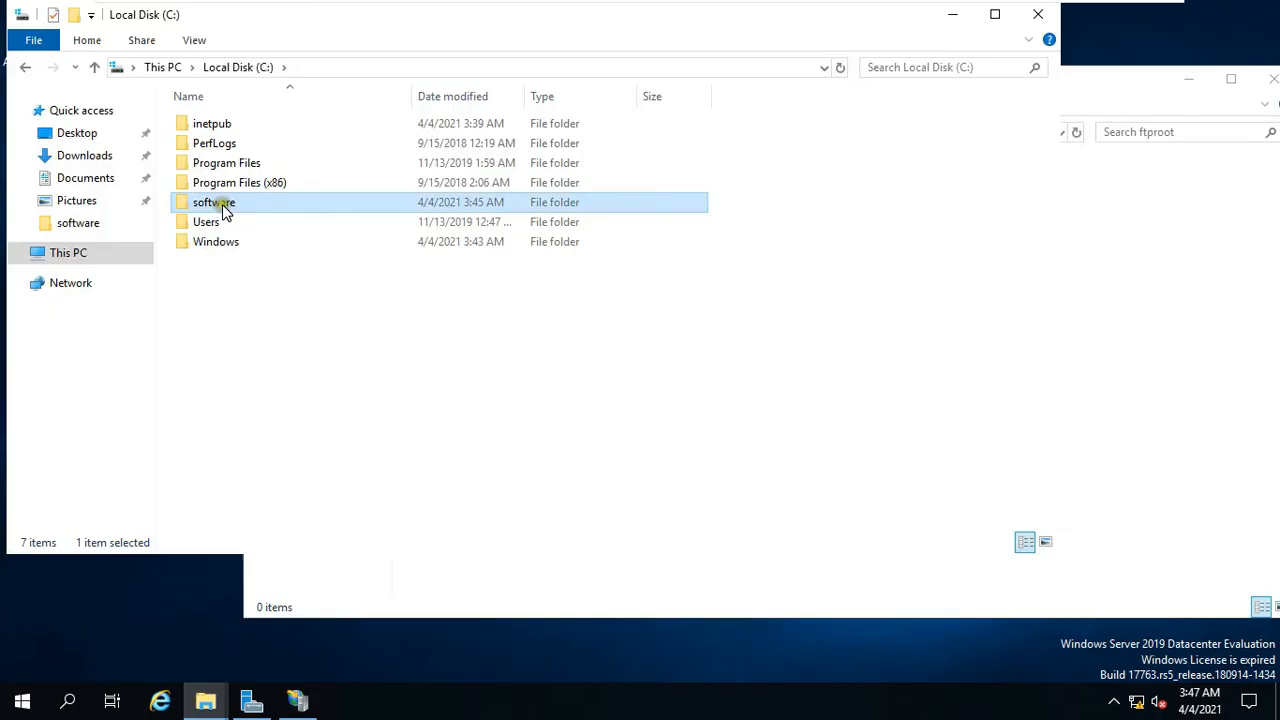
double_click(214, 202)
- Copy the four setup files and paste them into ftproot
left_click_drag(230, 240, 215, 125)
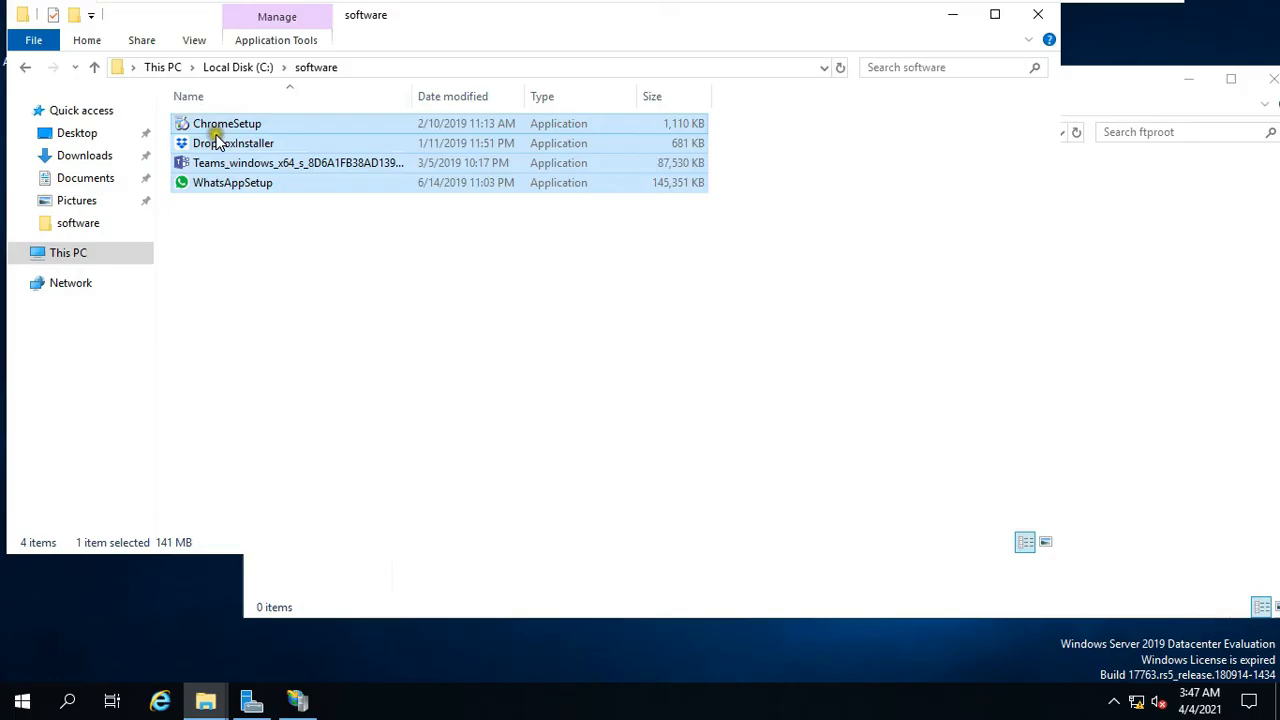
right_click(215, 125)
left_click(262, 348)
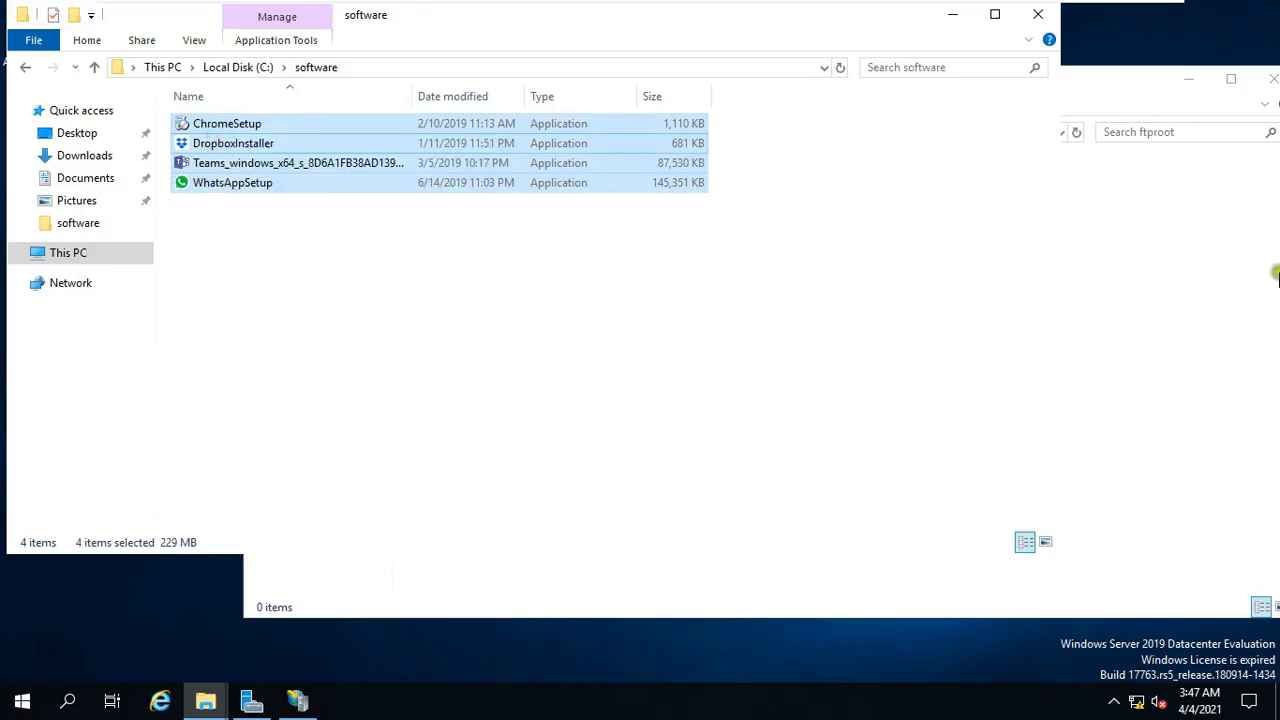
left_click(1185, 190)
right_click(1070, 210)
left_click(1100, 350)
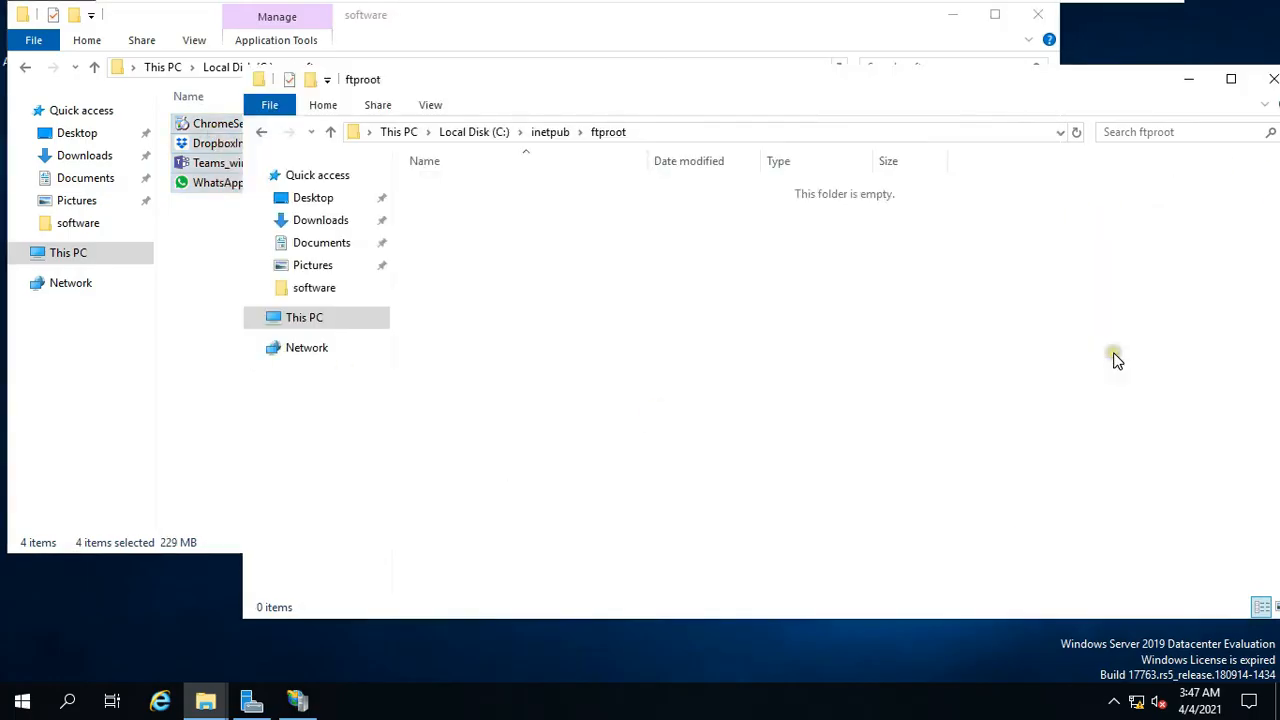
left_click(610, 315)
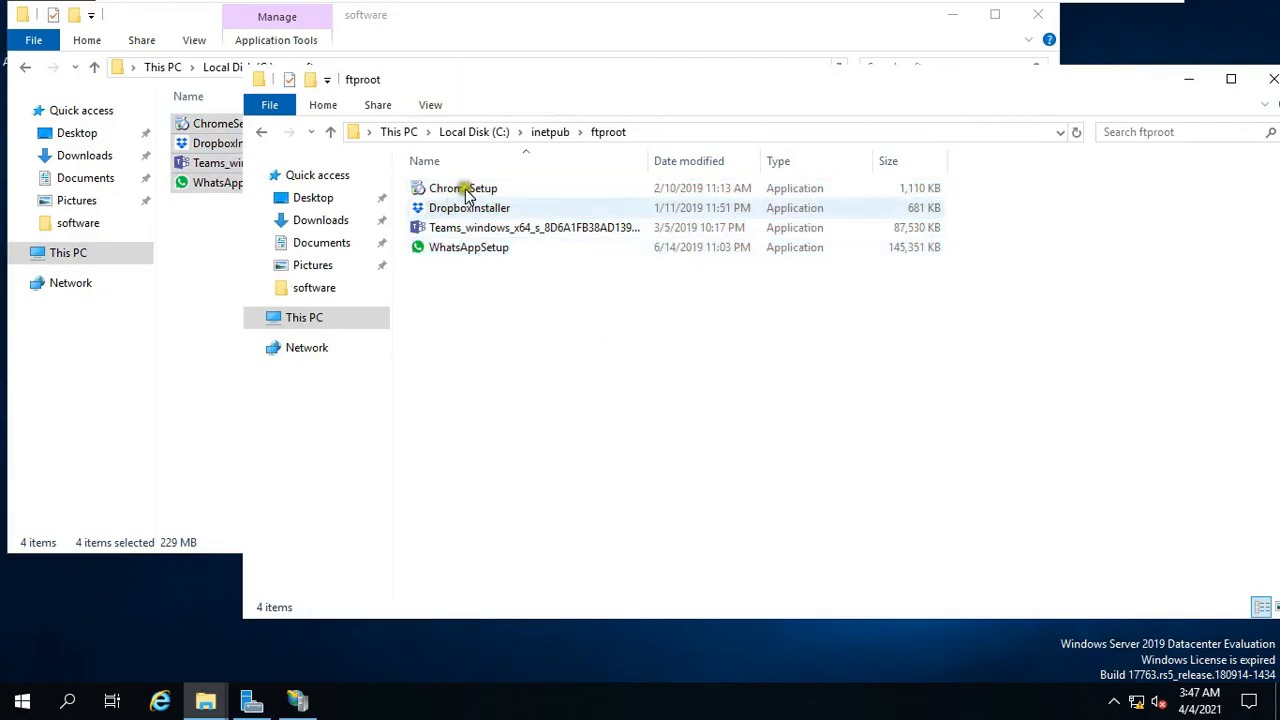
- Close both the software and ftproot folder windows, leaving the desktop
left_click(500, 30)
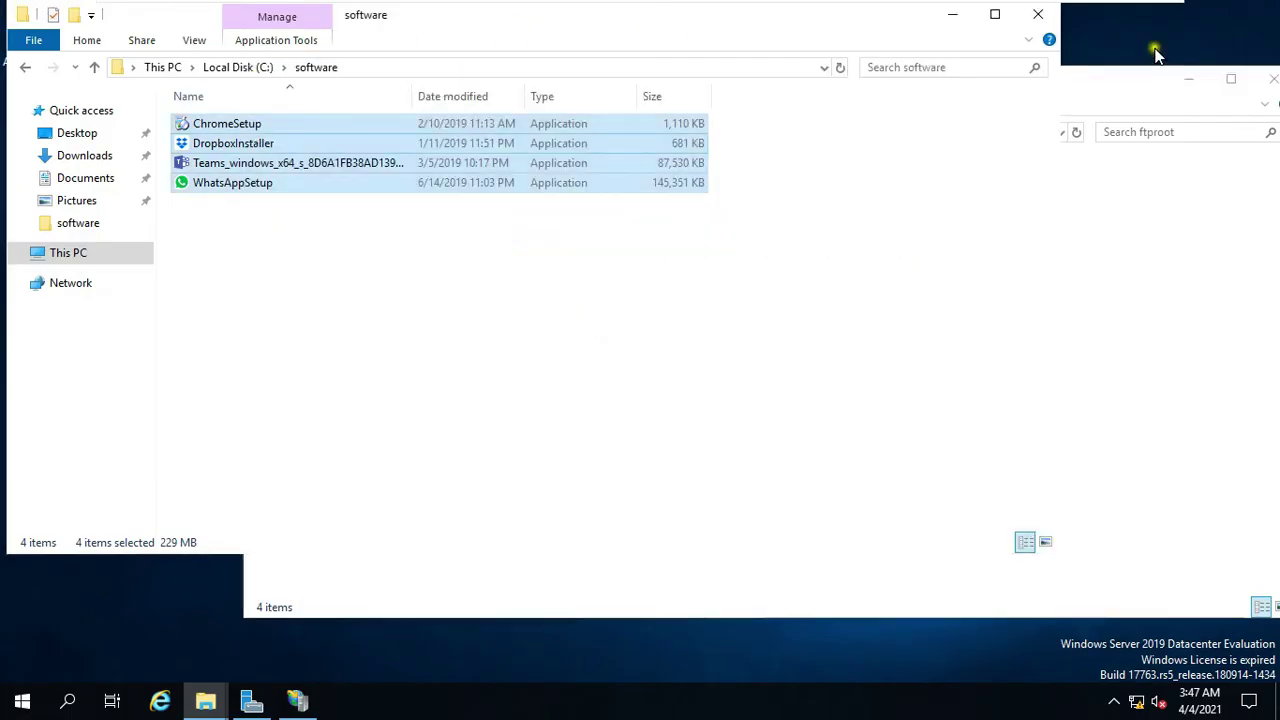
left_click(1037, 14)
left_click_drag(1030, 87, 947, 93)
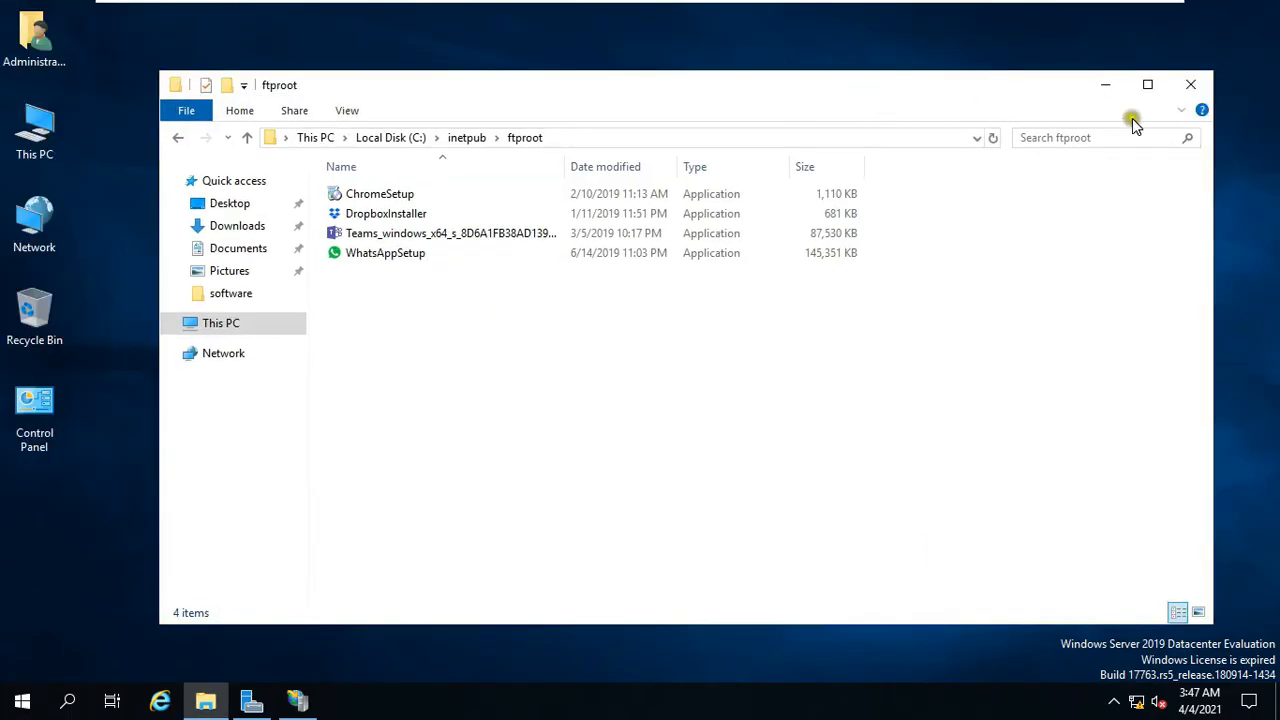
left_click(1202, 86)
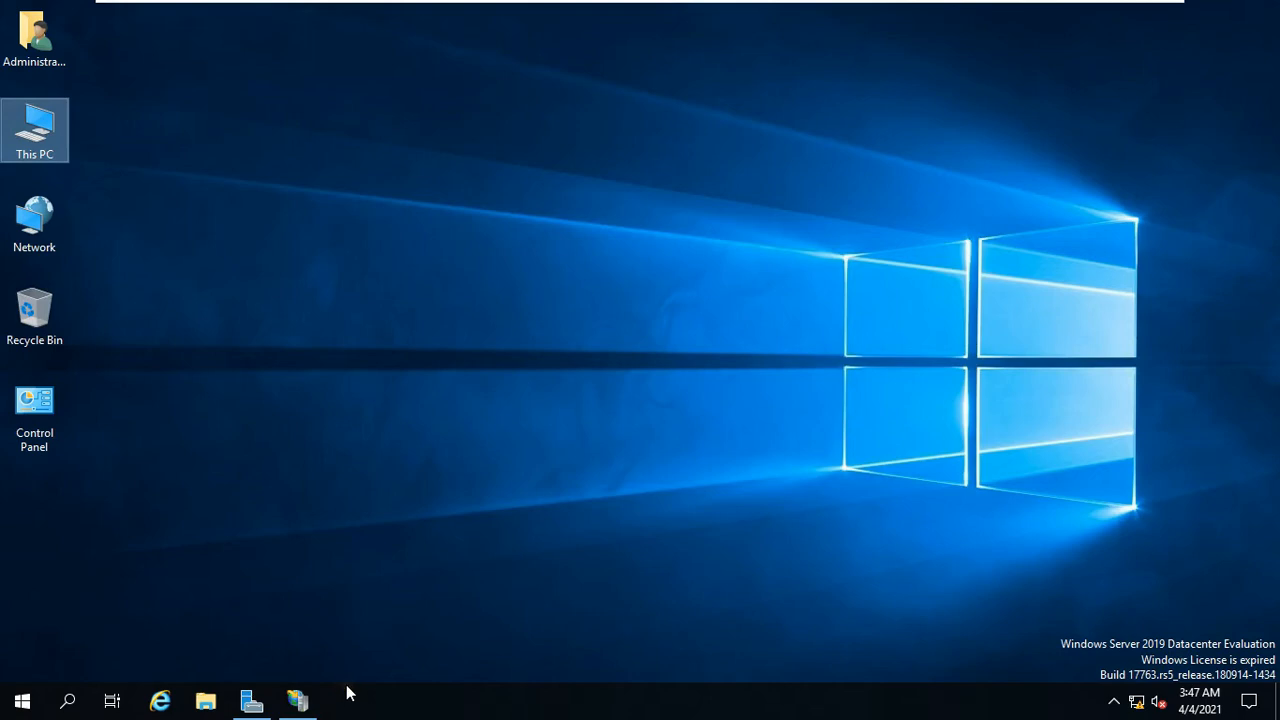
- Create the local user account amit via net user /add in an admin PowerShell, then close it
right_click(22, 700)
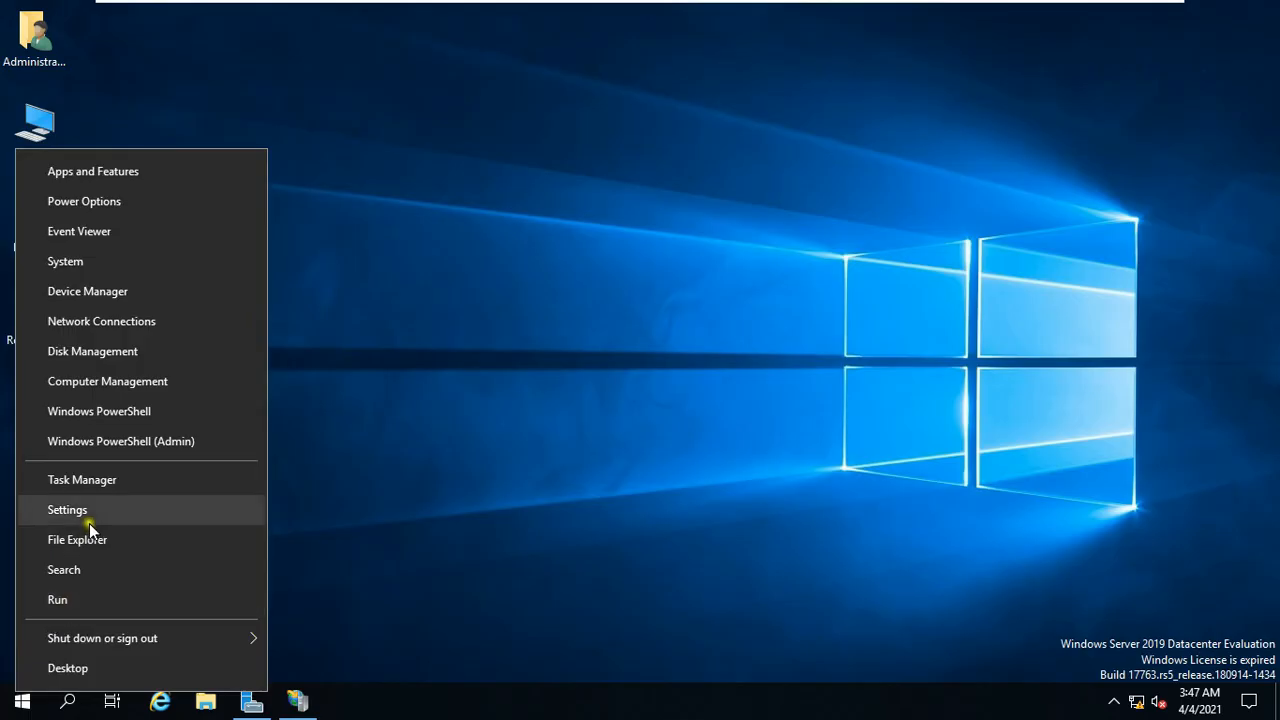
left_click(144, 441)
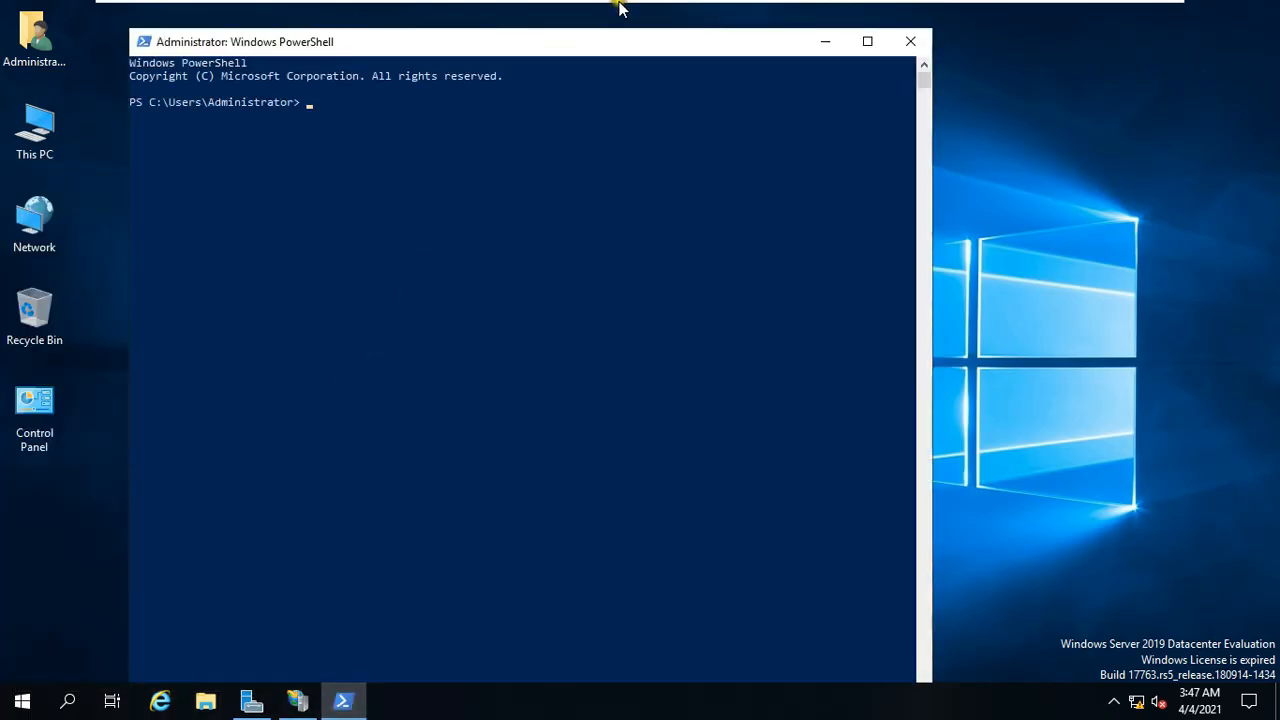
left_click_drag(597, 40, 606, 38)
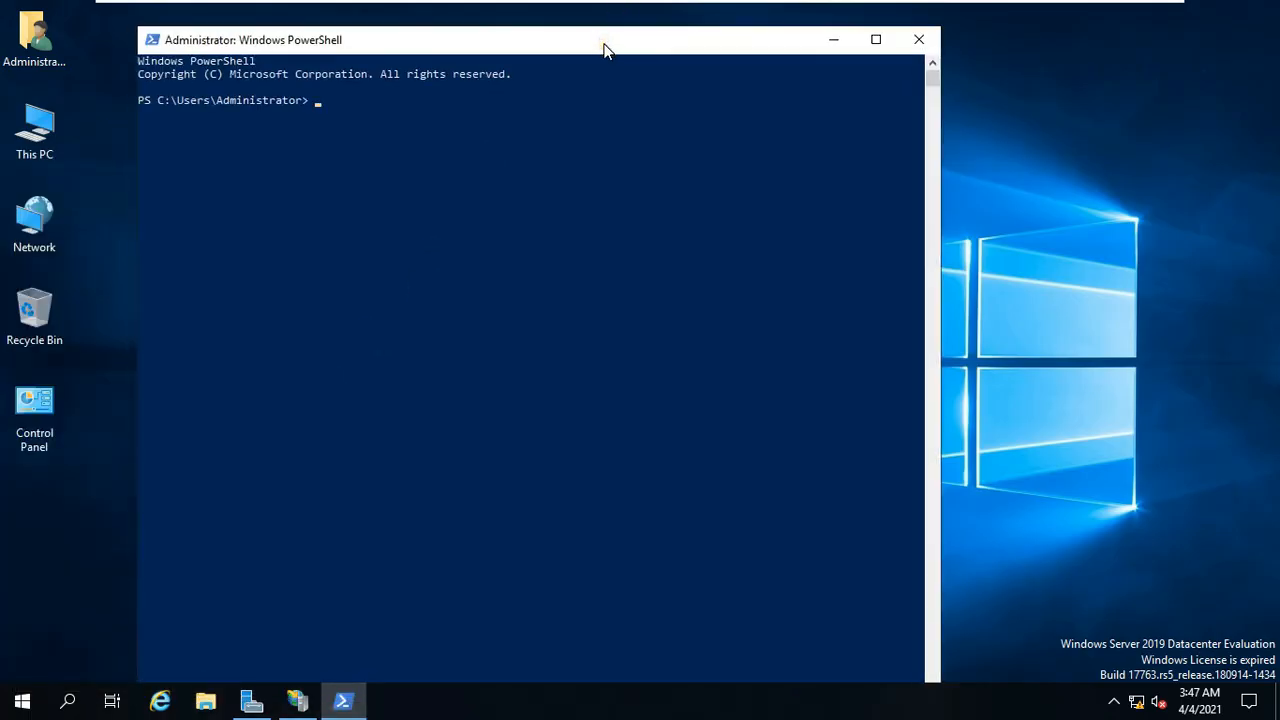
type("net")
type(" user amit asd@123")
type("/add")
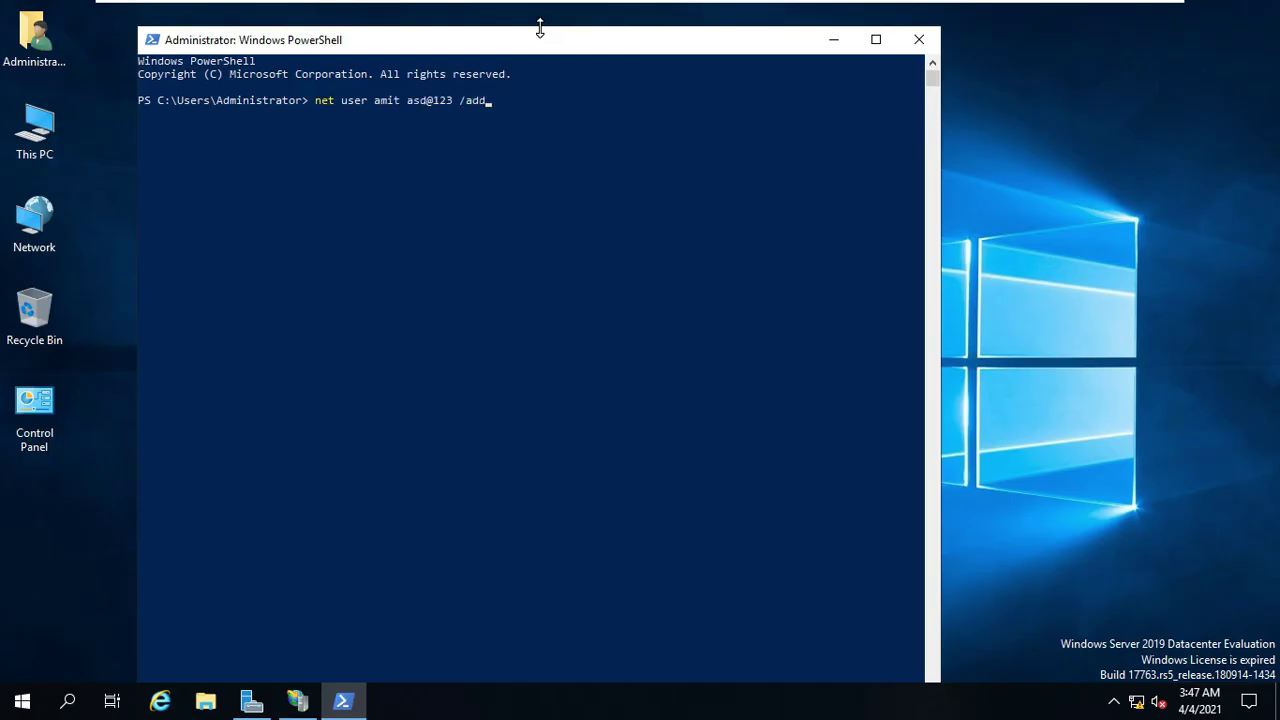
key("Return")
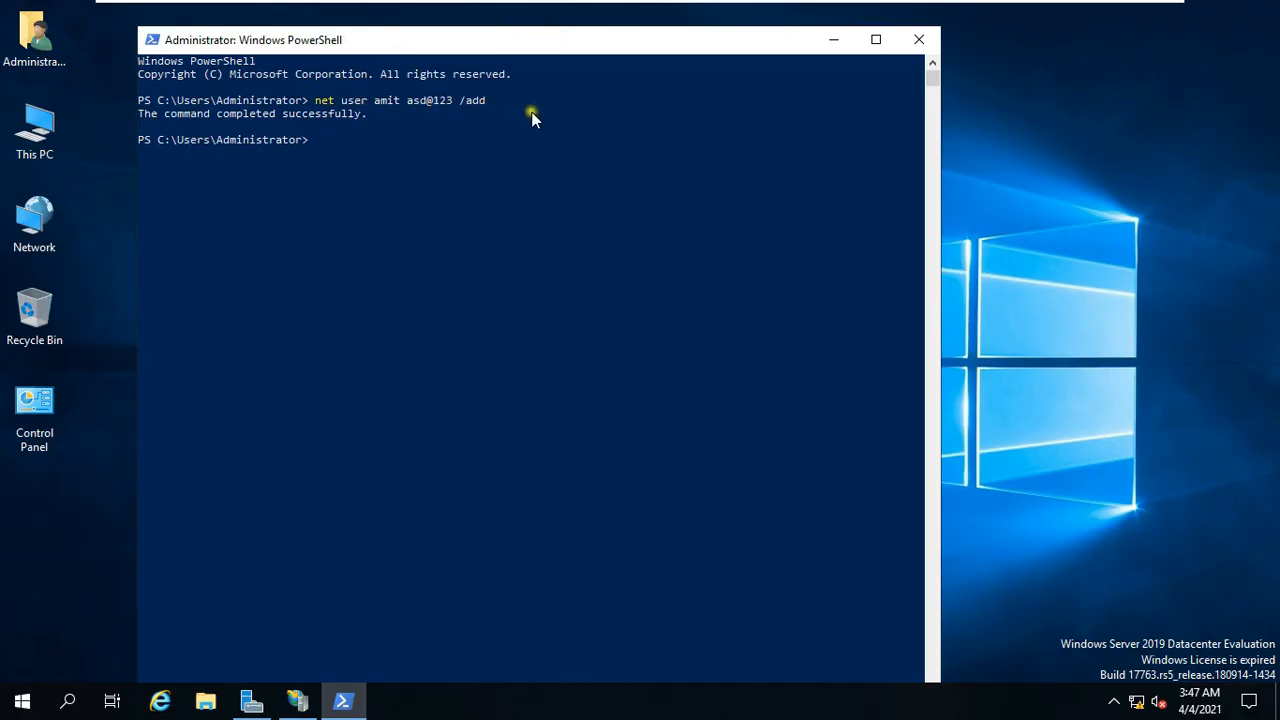
left_click(920, 42)
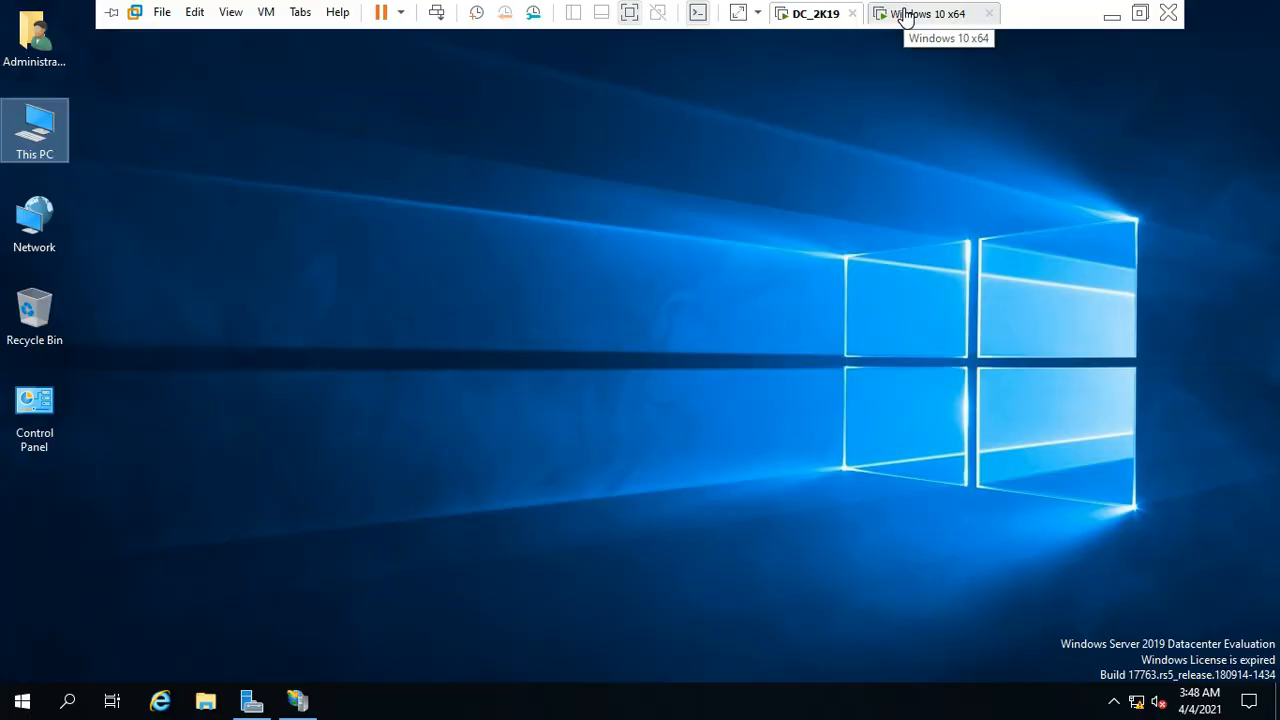
- On the Windows 10 client VM, sign in as other user amit with its password
left_click(925, 13)
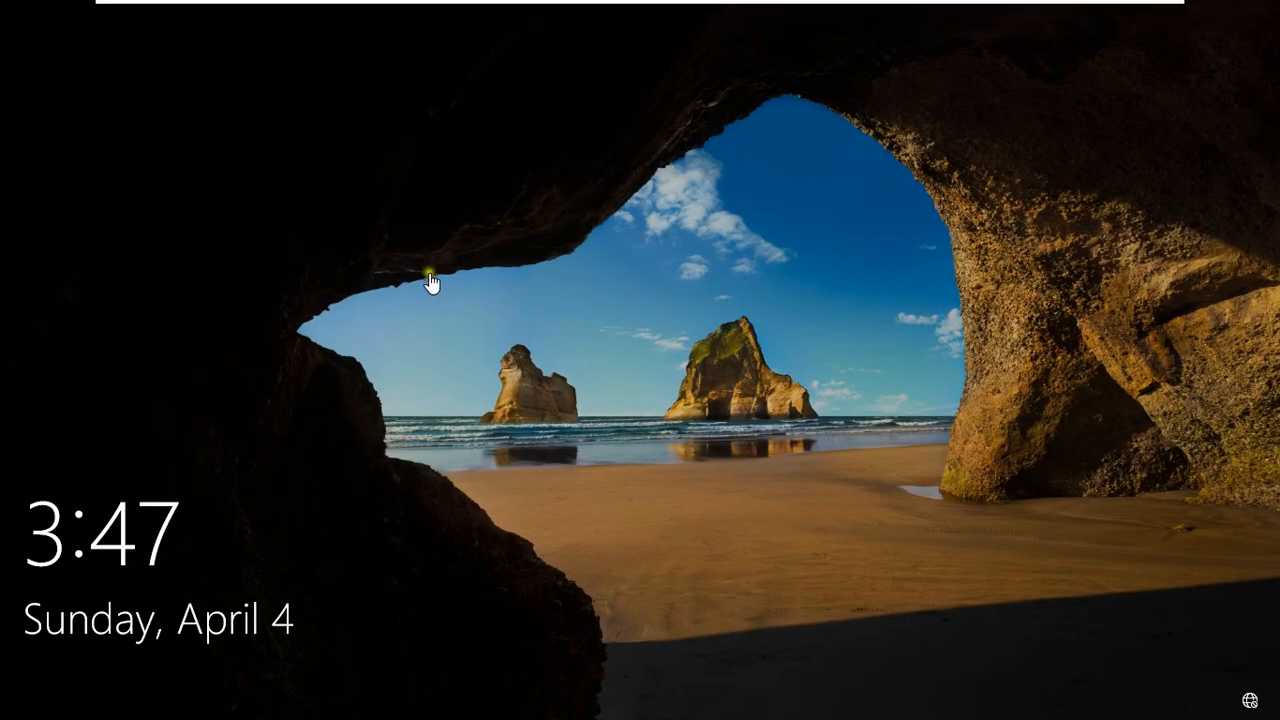
left_click(687, 377)
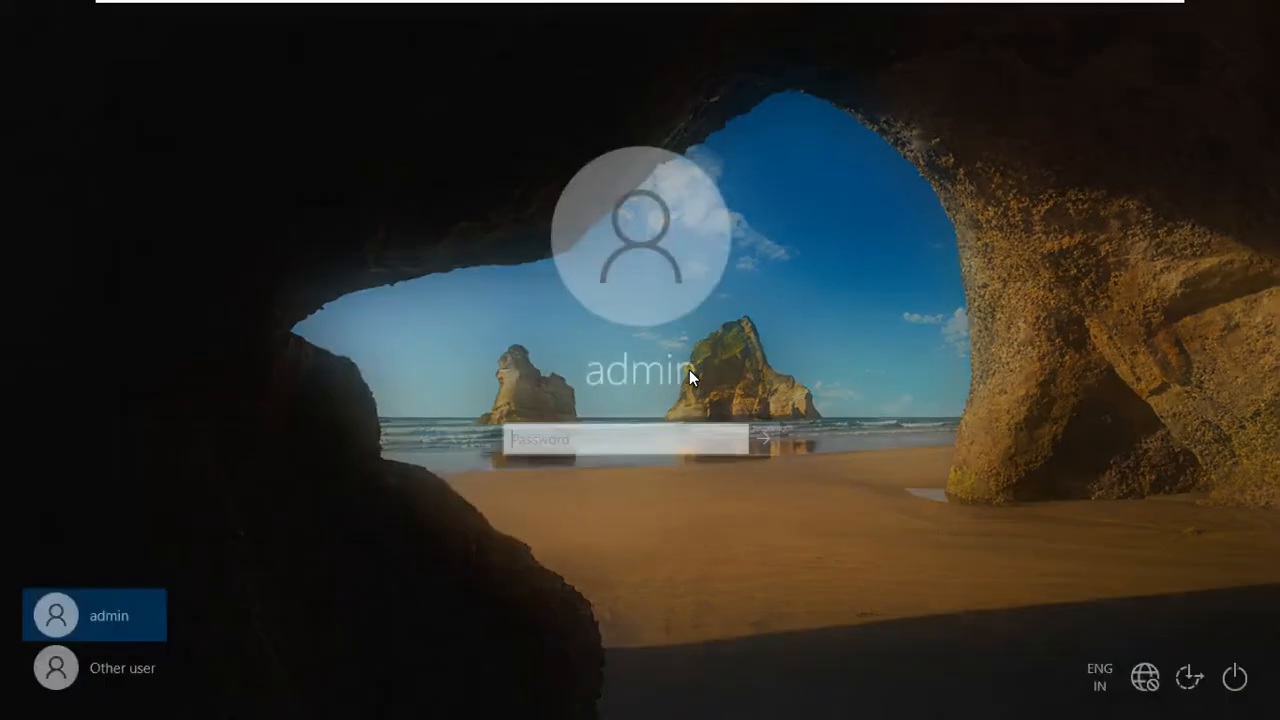
left_click(130, 668)
type("amit")
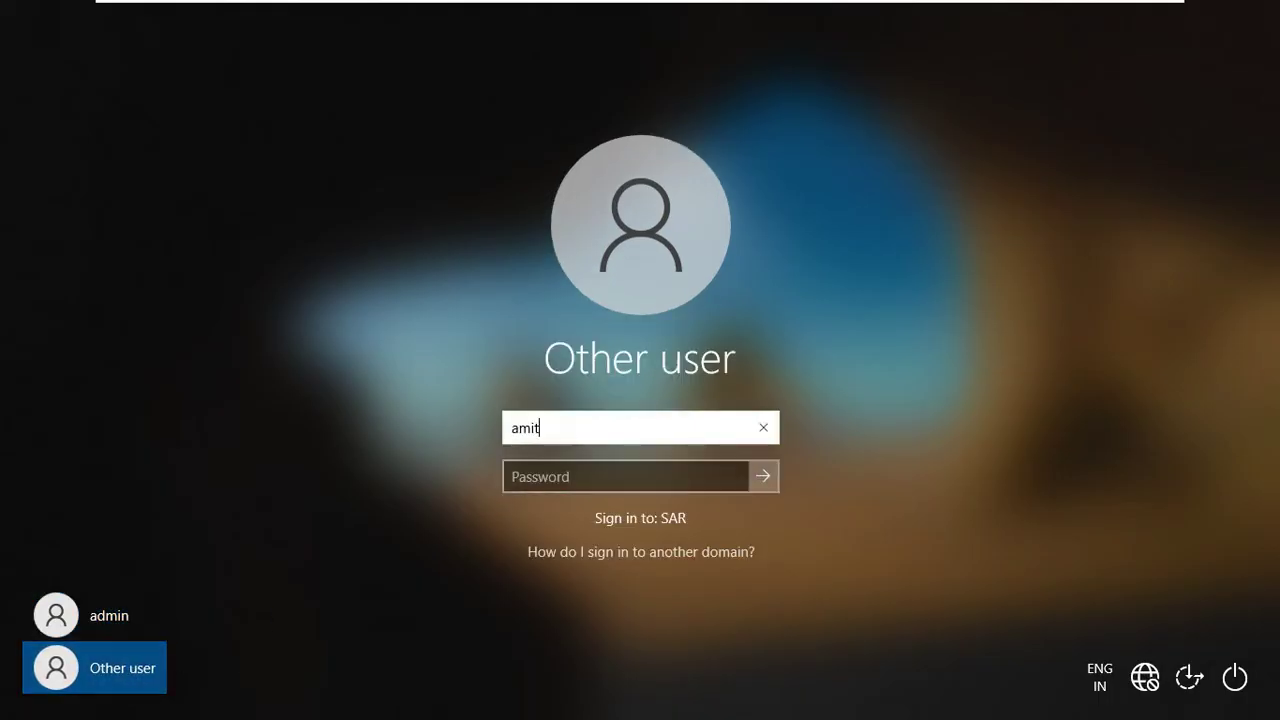
key("Tab")
type("••")
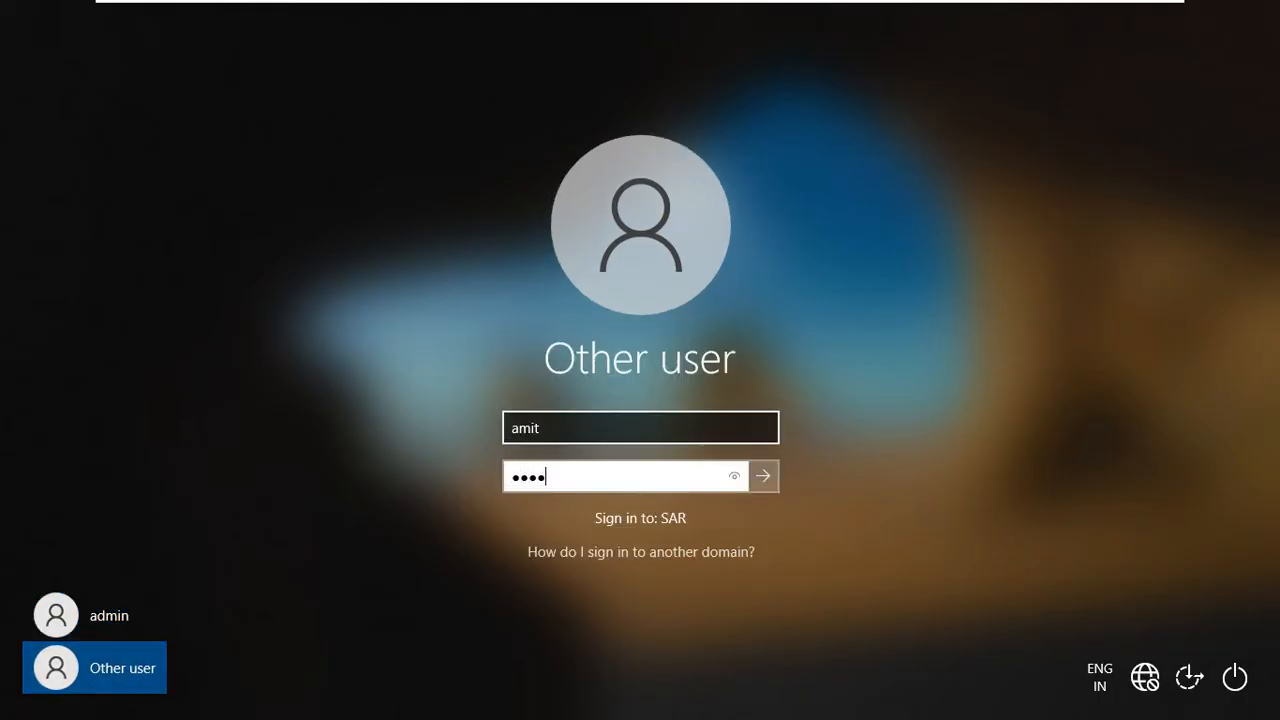
type("•••")
key("Return")
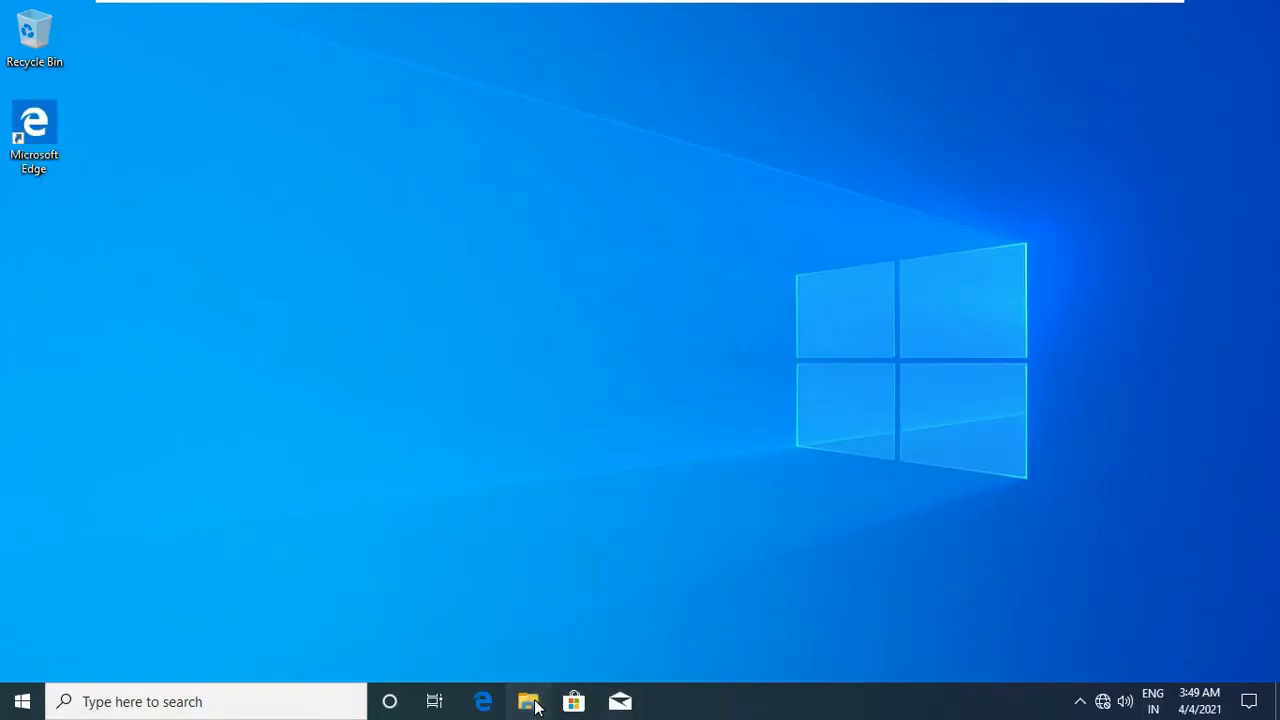
- Navigate File Explorer to ftp://10.0.0.1 so the four setup files are listed
left_click(537, 705)
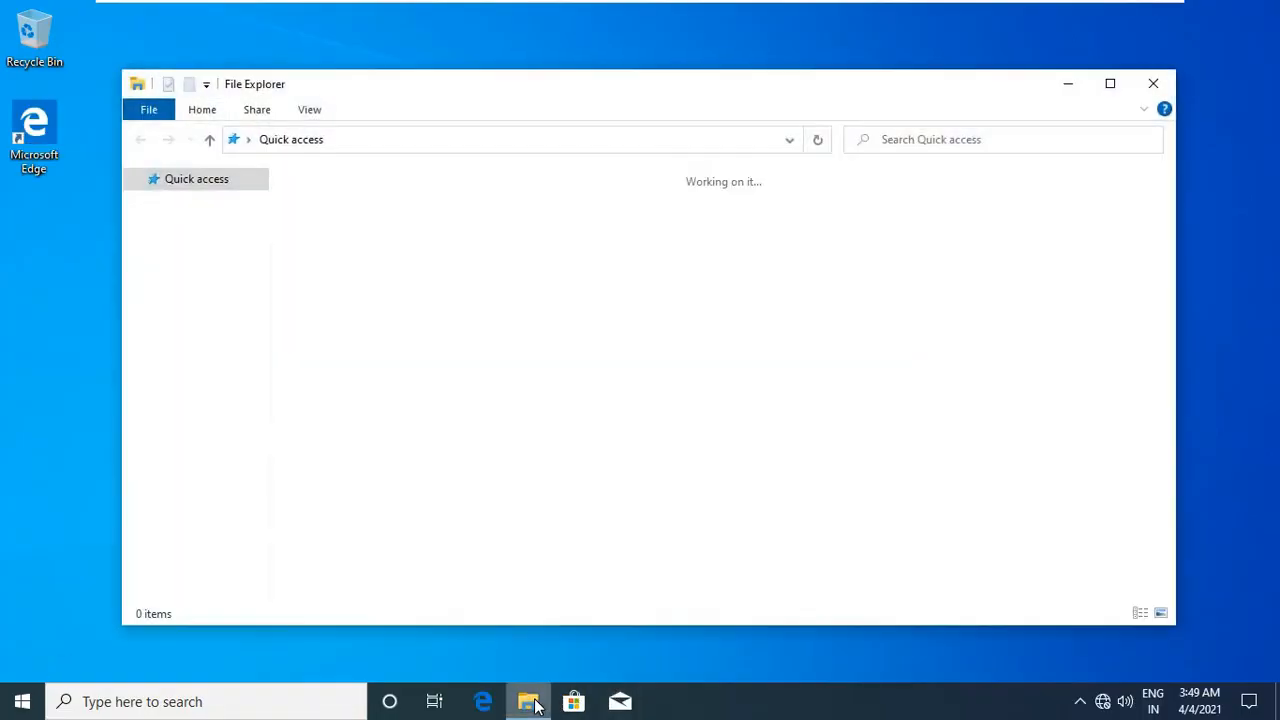
left_click(1114, 89)
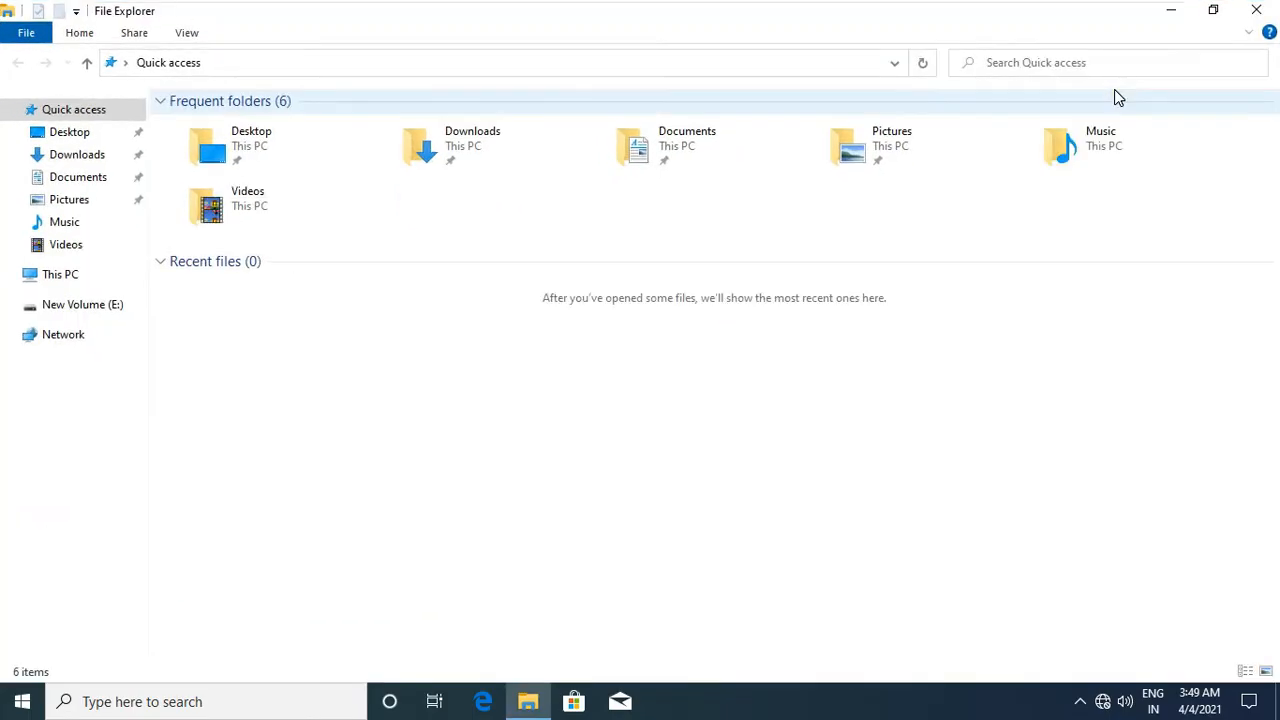
left_click(62, 276)
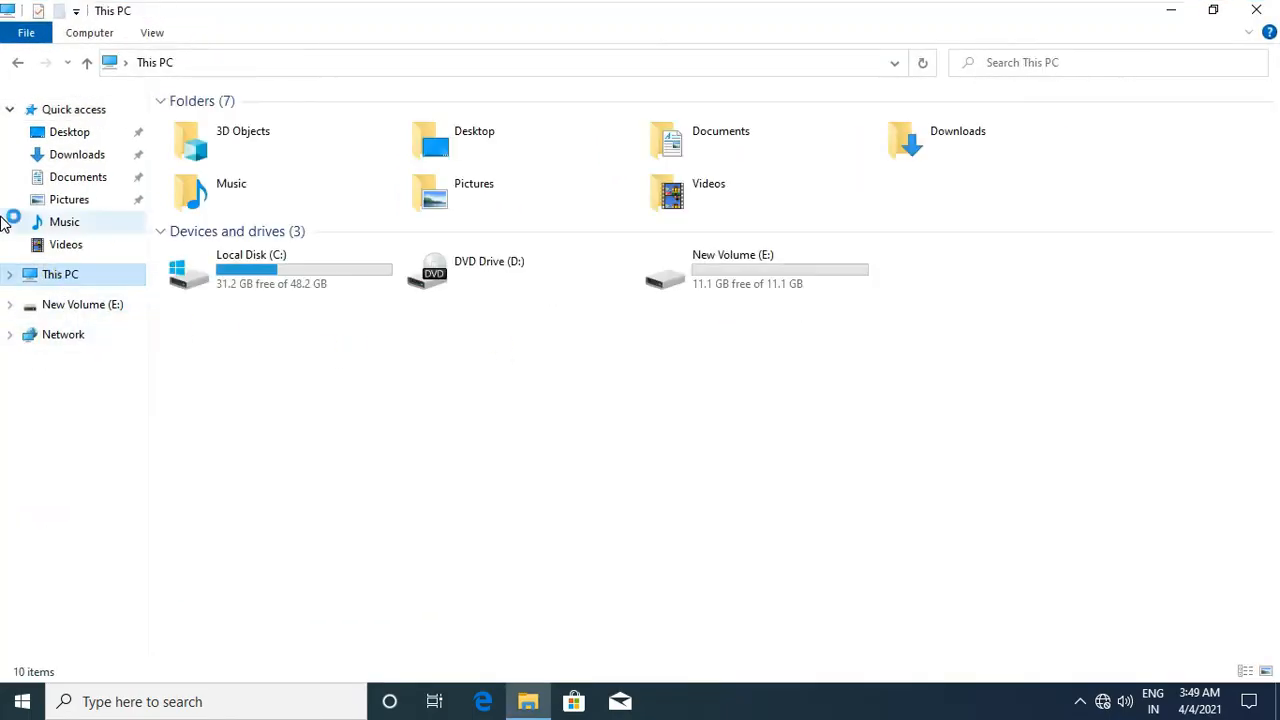
left_click(228, 66)
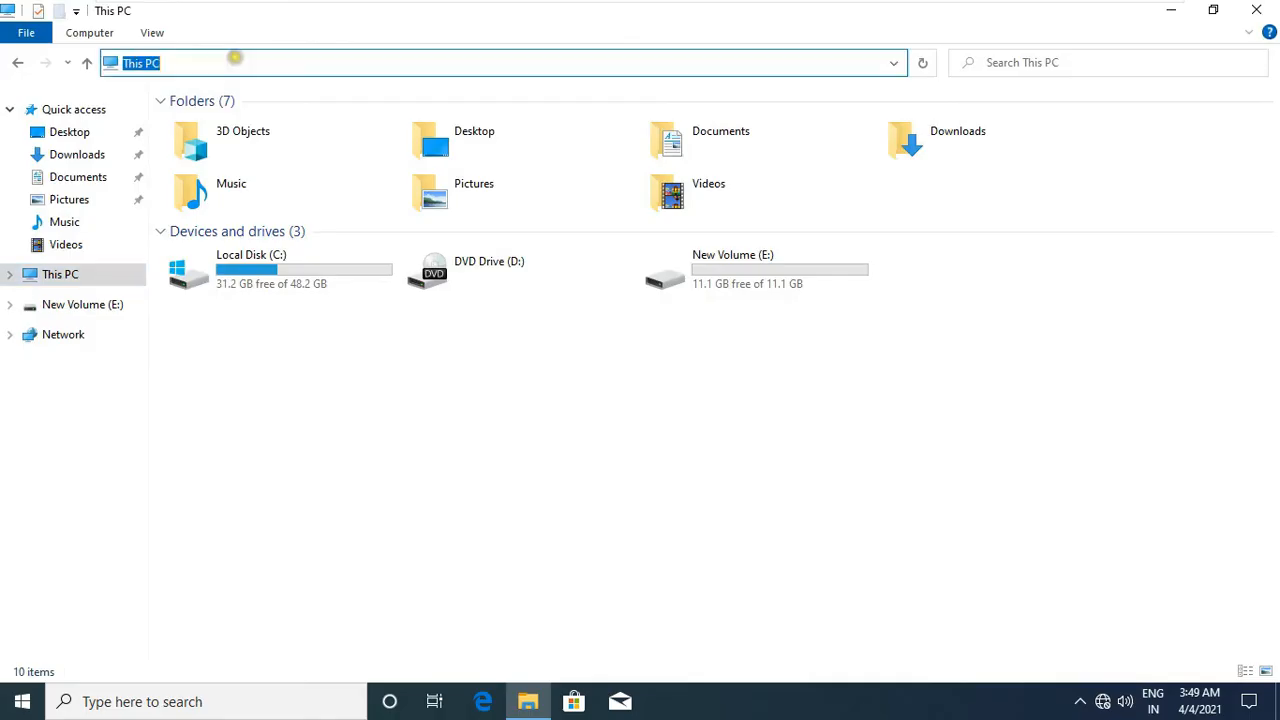
type("f")
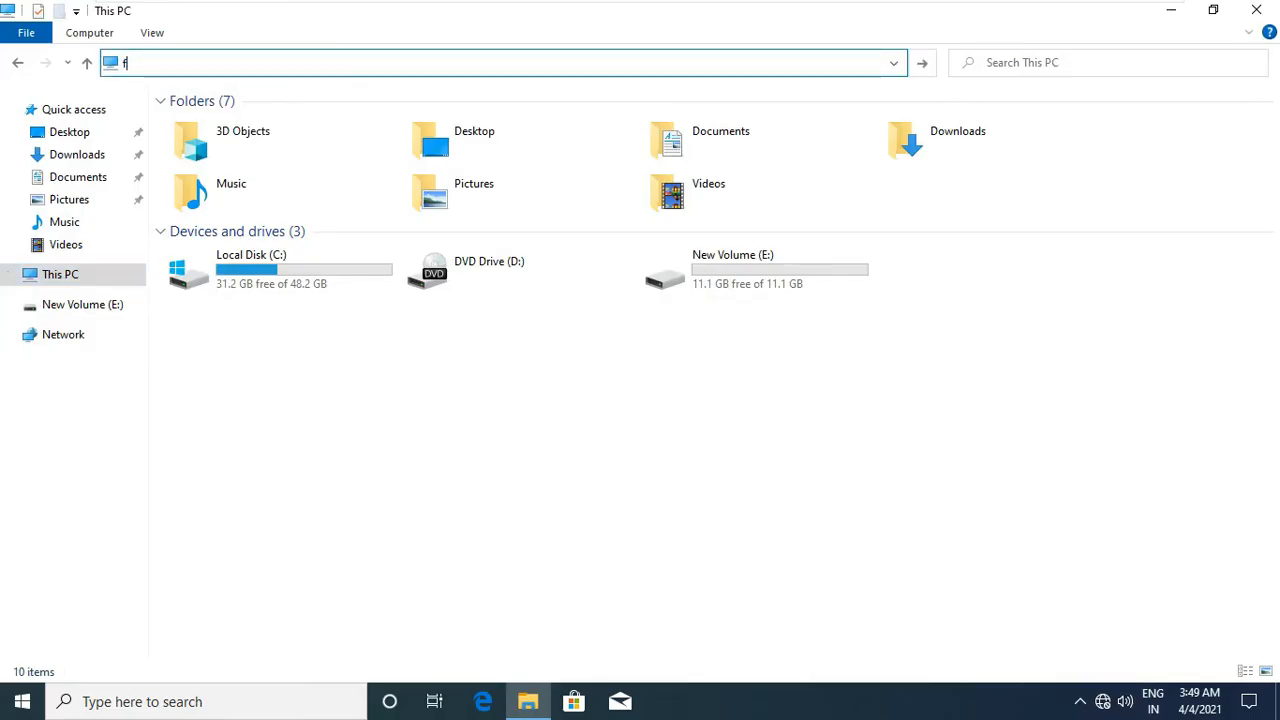
type("tp://10.0.0.1")
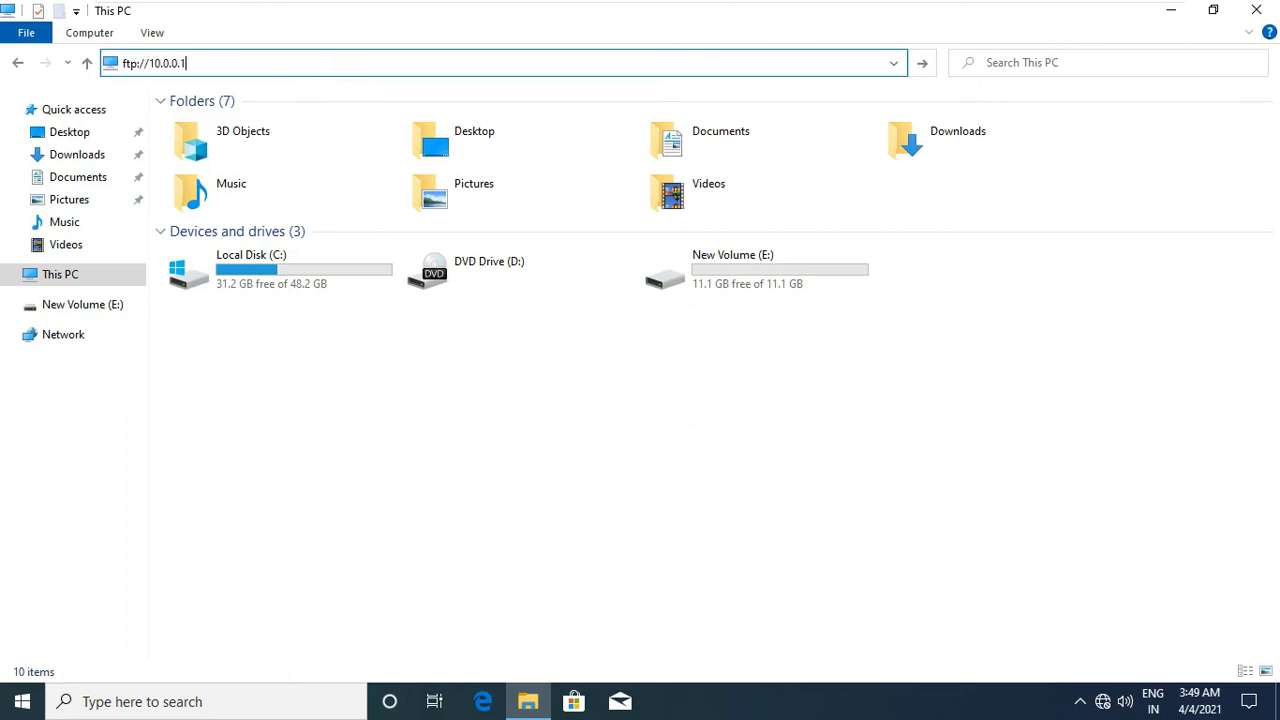
key("Return")
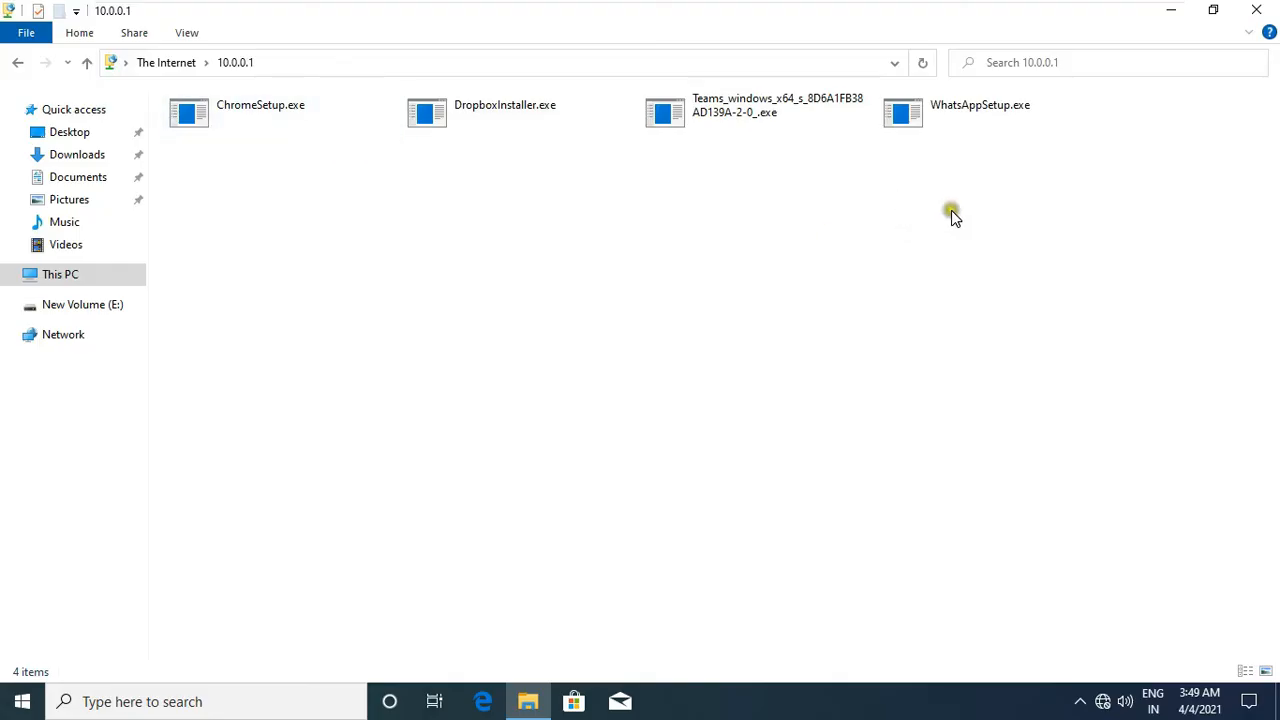
- Select all four .exe setup files on the FTP site and copy them
left_click_drag(996, 190, 215, 110)
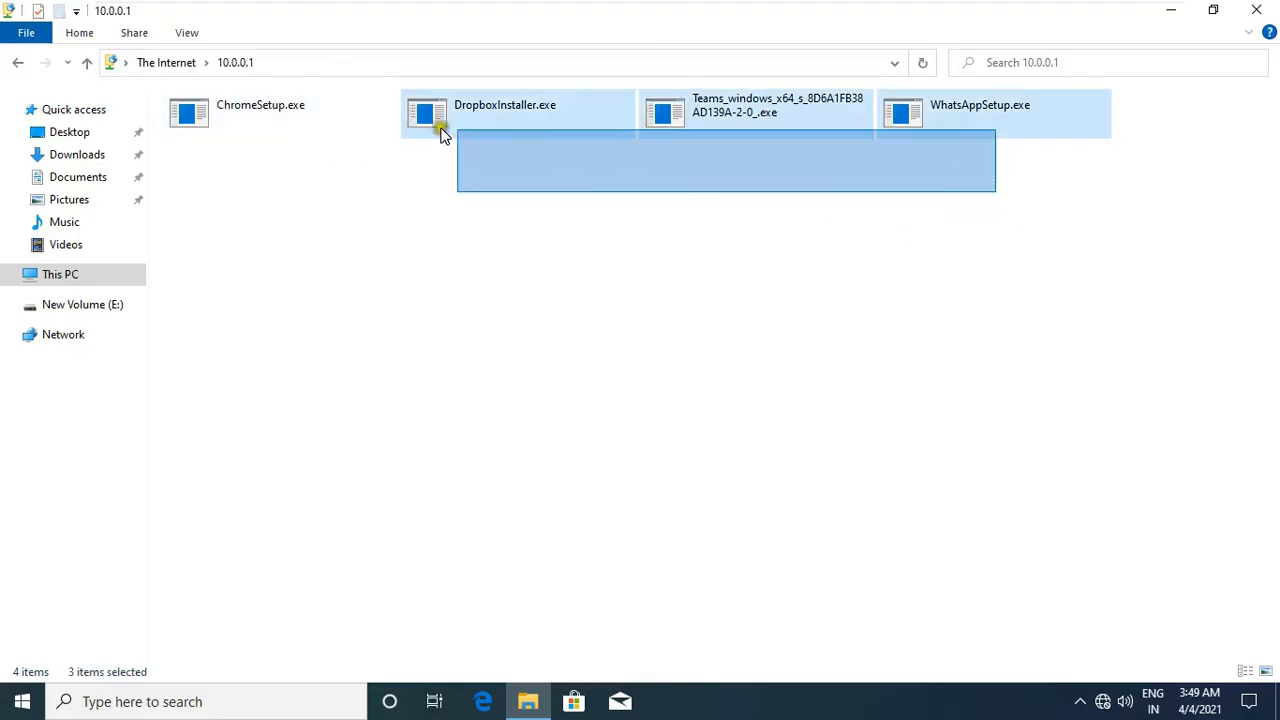
right_click(212, 108)
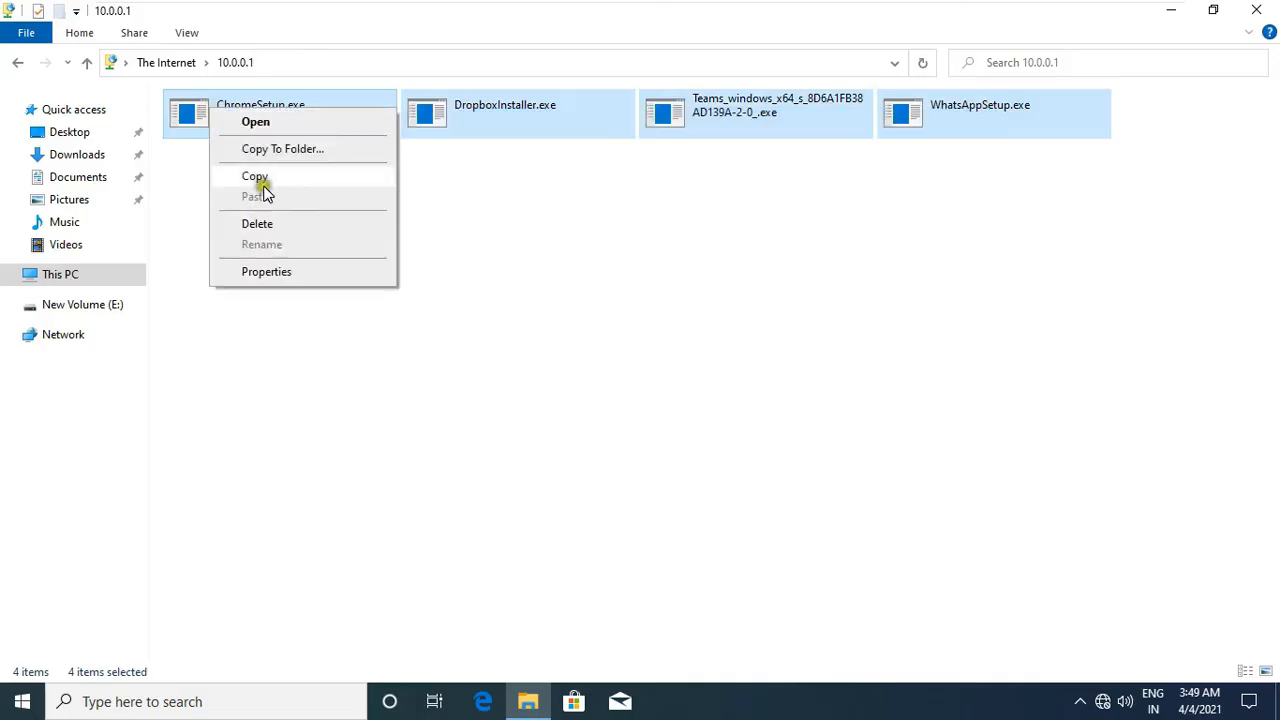
left_click(267, 178)
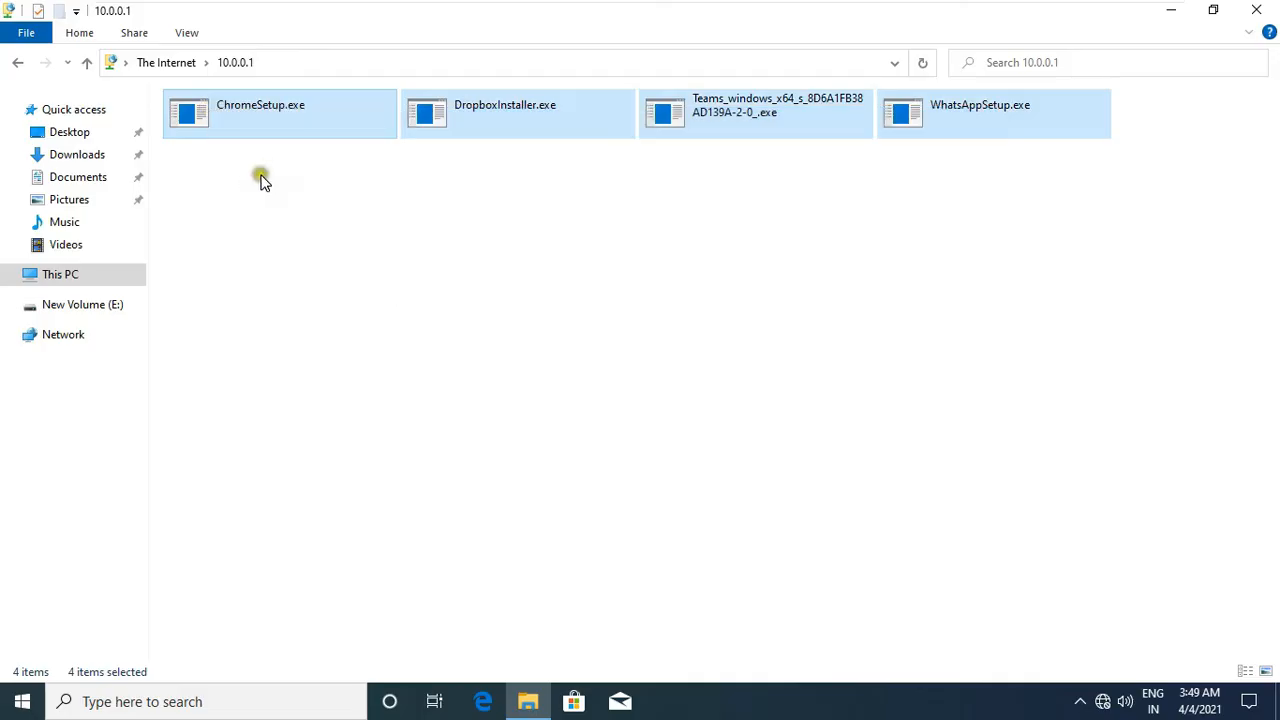
- Create a new folder named soft on the client desktop and open it
left_click(1178, 14)
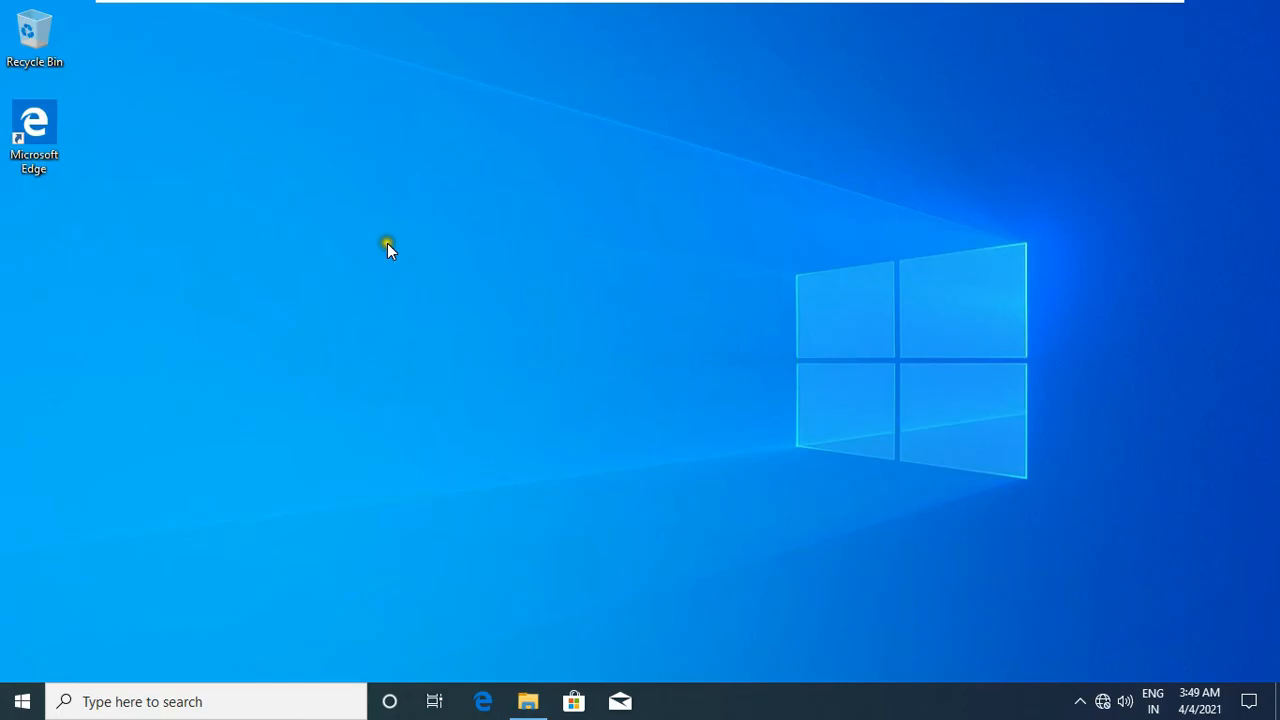
right_click(180, 135)
mouse_move(224, 266)
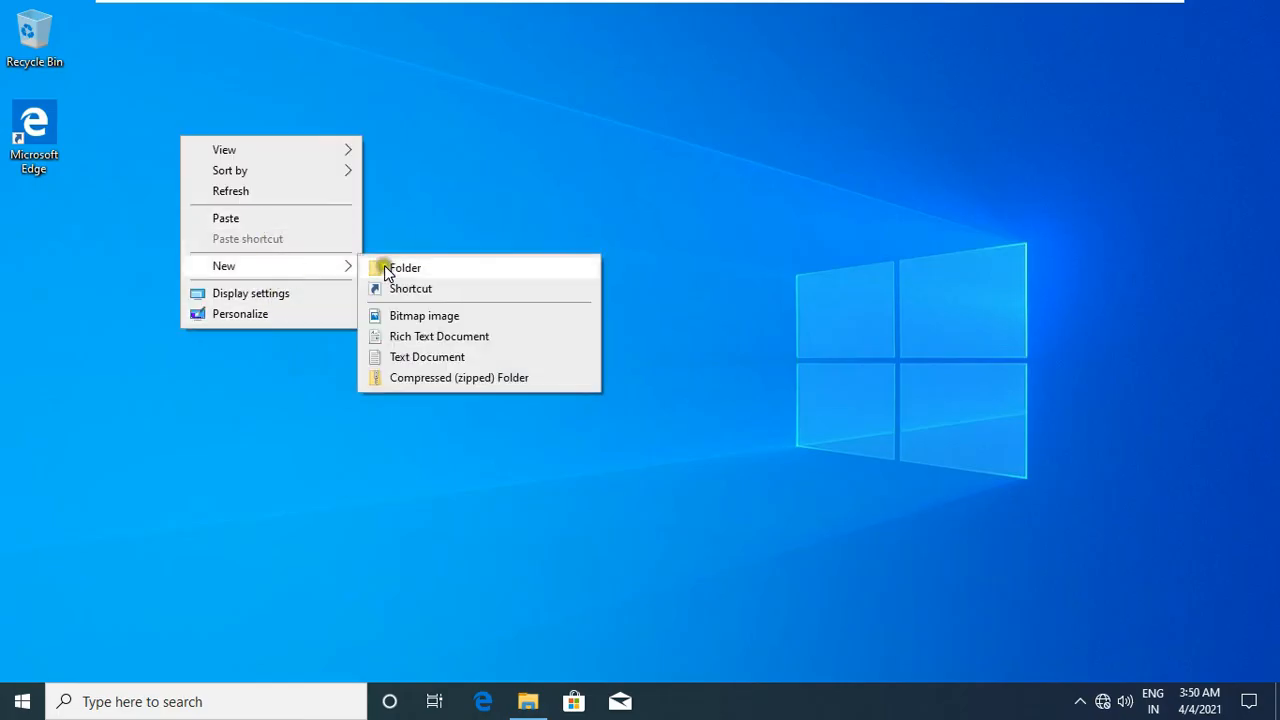
left_click(384, 265)
type("soft")
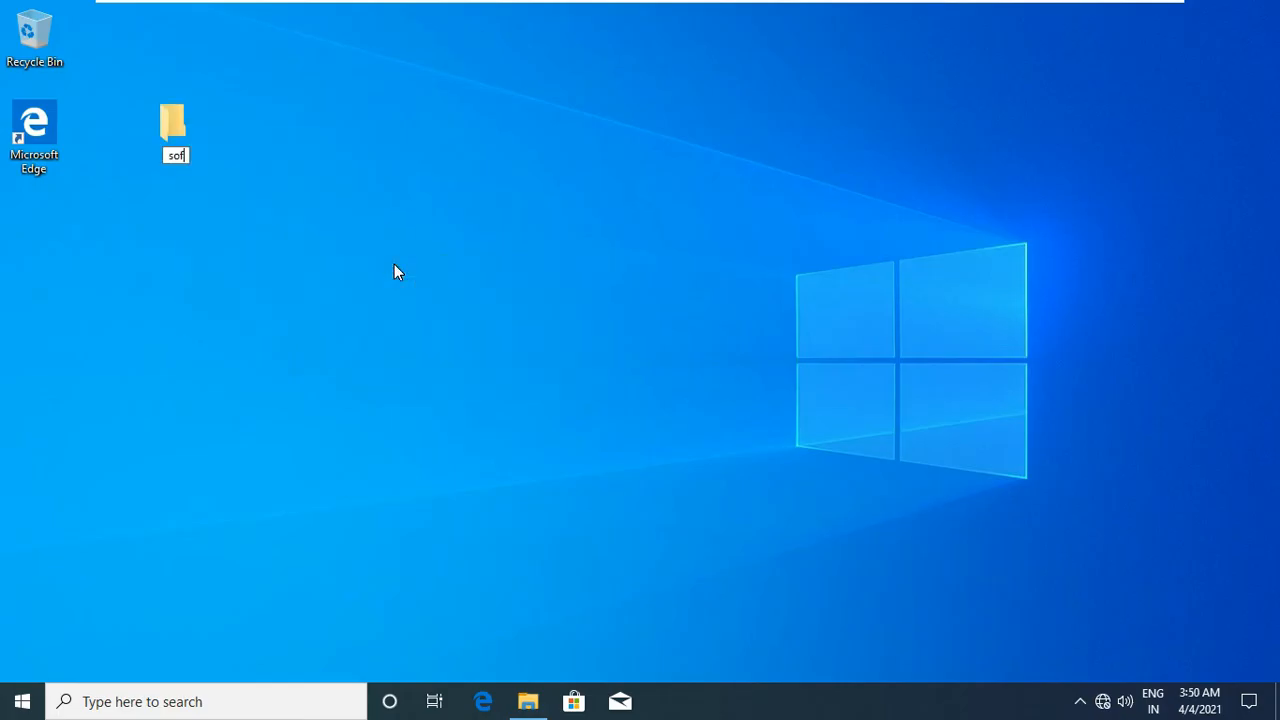
key("Return")
key("Return")
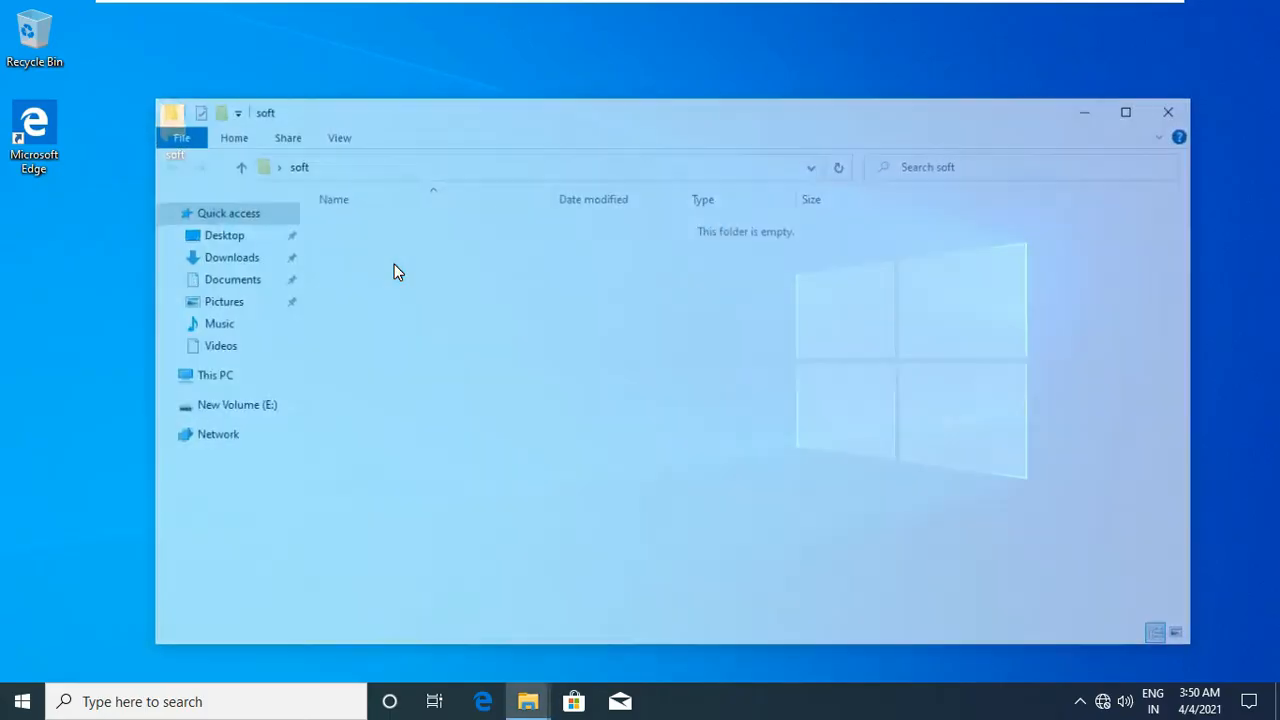
- Paste the four copied setup files into the soft folder
right_click(543, 288)
left_click(587, 415)
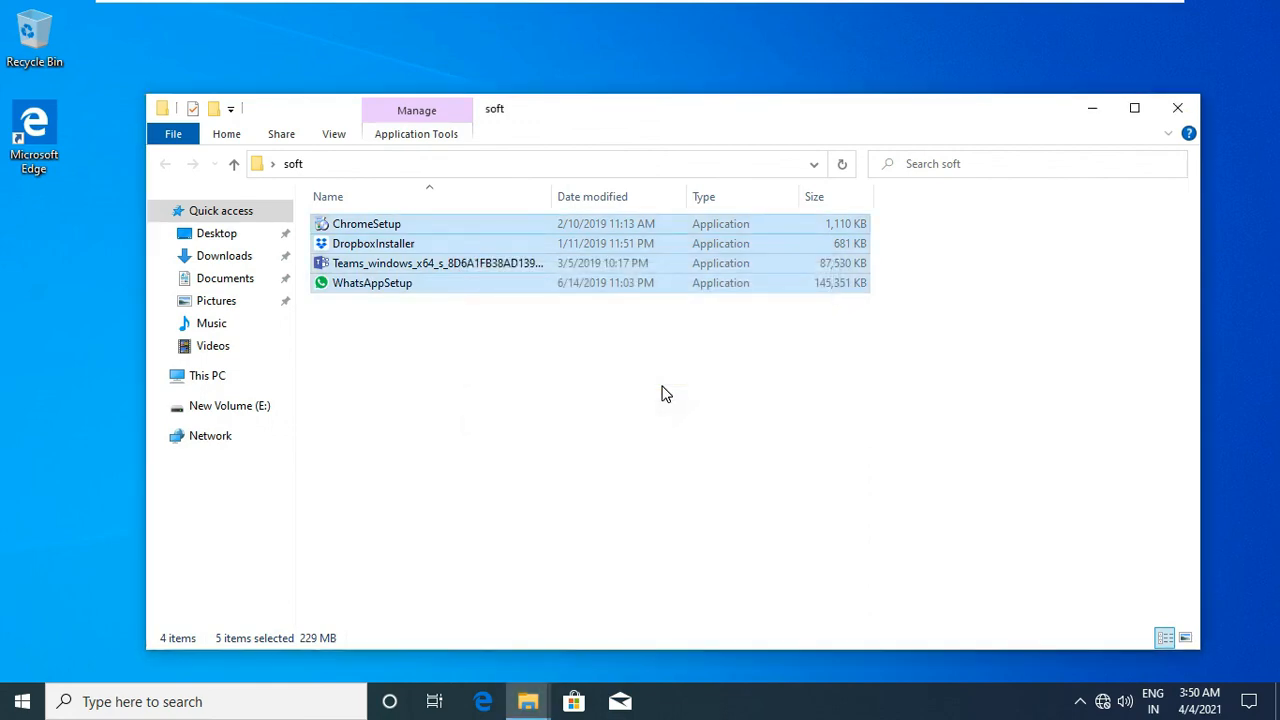
left_click(565, 343)
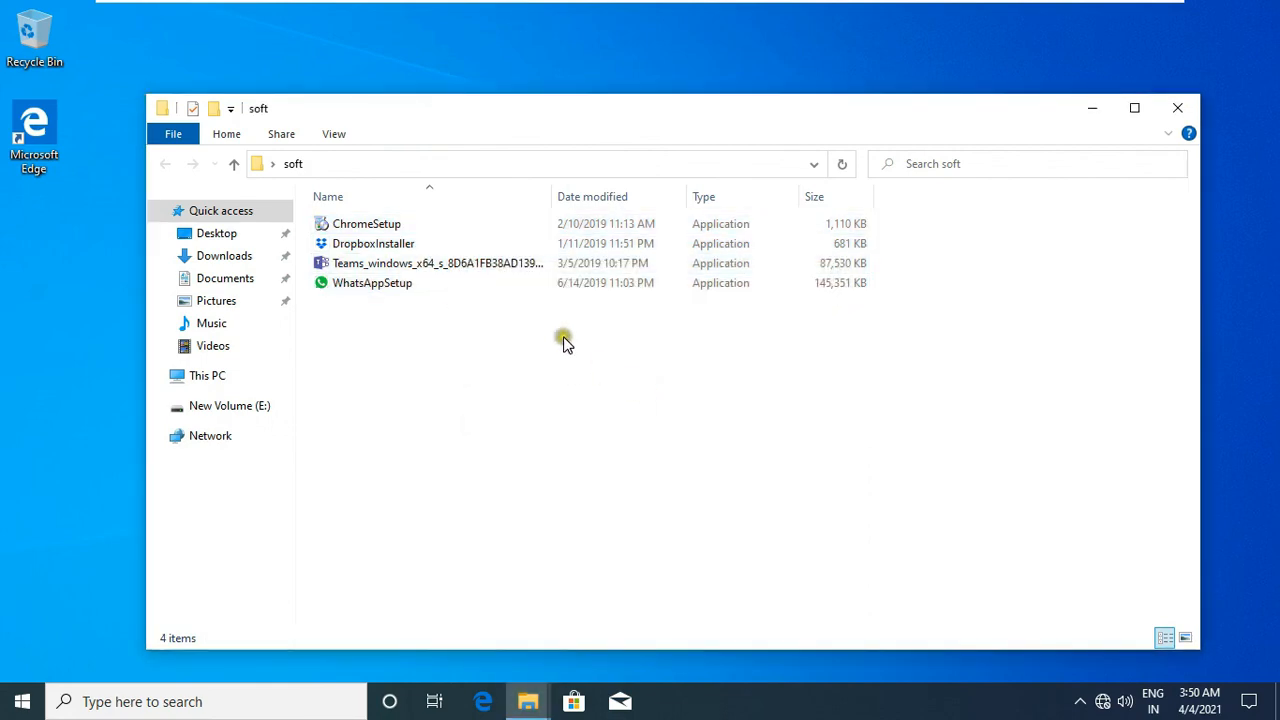
- Close the soft folder and restore the 10.0.0.1 FTP window from the taskbar
left_click(1178, 107)
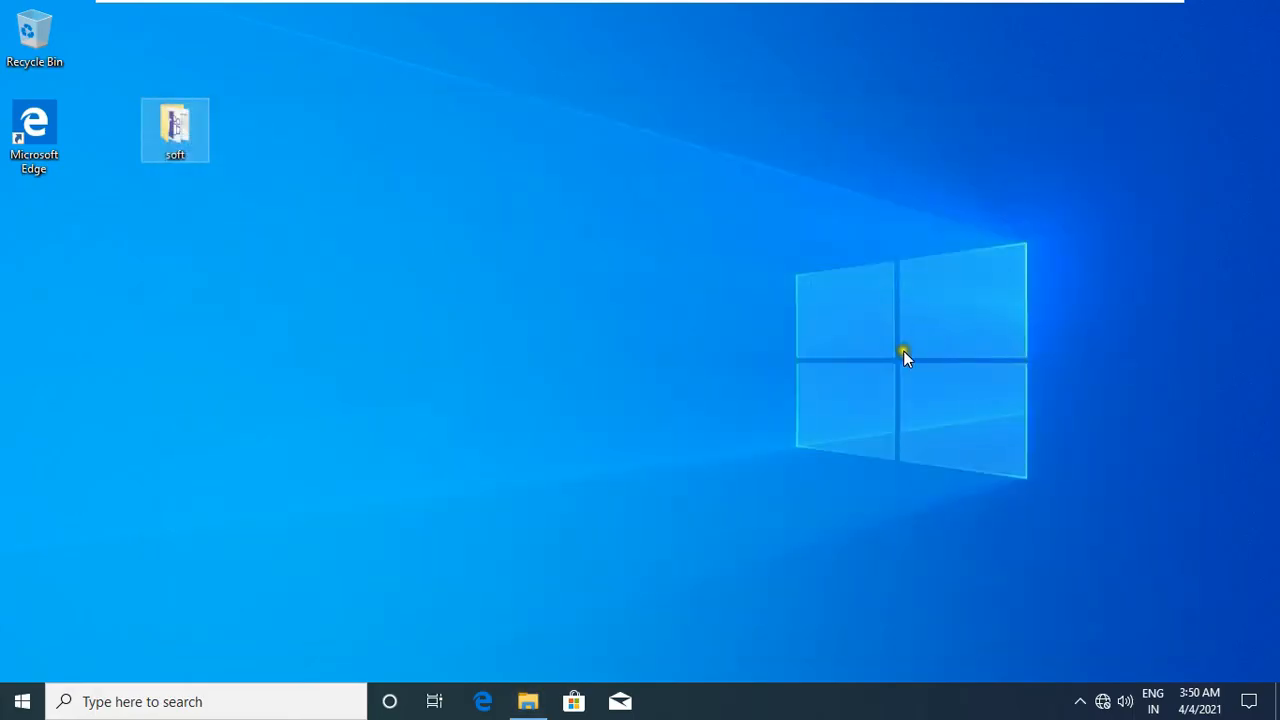
left_click(528, 701)
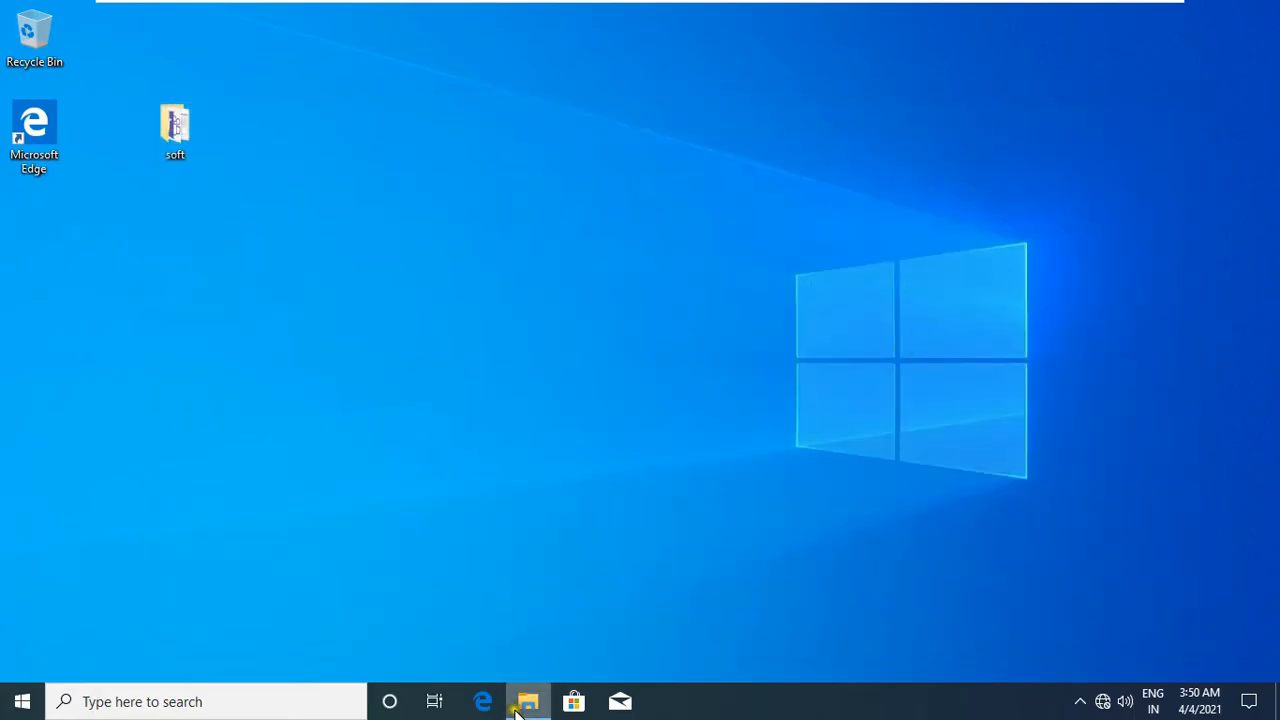
left_click(520, 703)
left_click(436, 259)
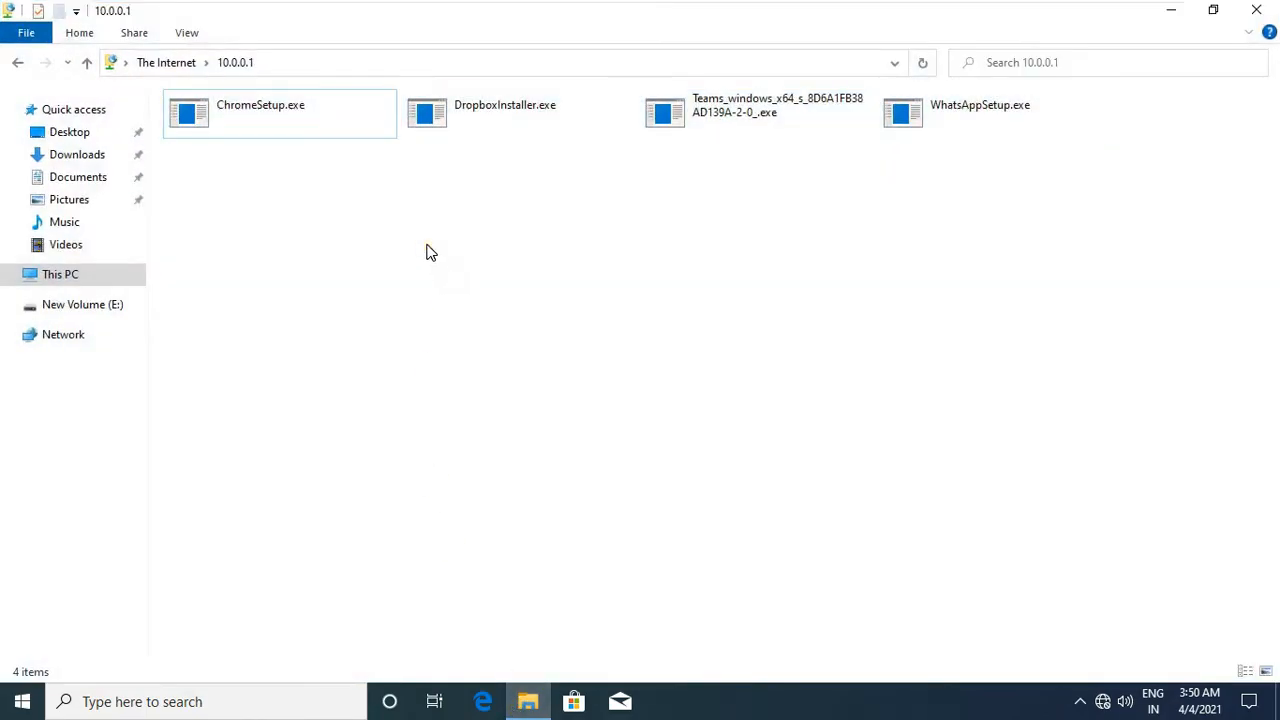
- Attempt New > Folder on the FTP site, receiving the 550 Access is denied error
right_click(484, 256)
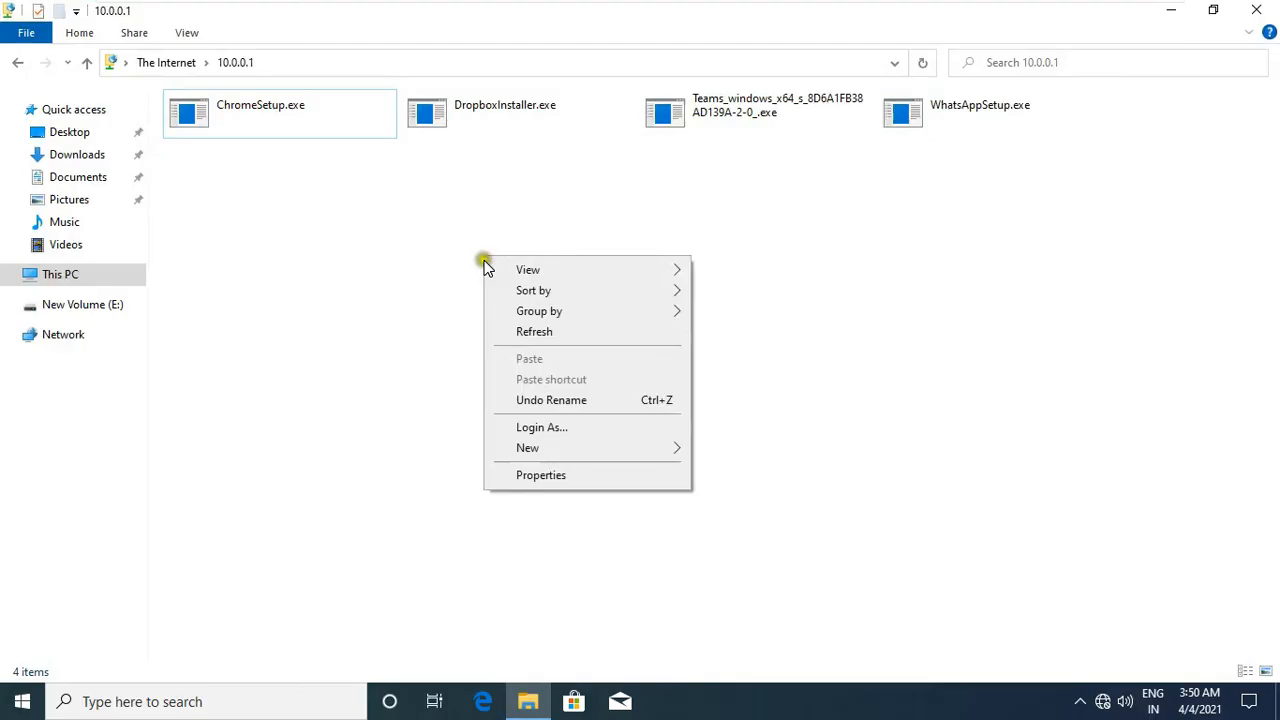
left_click(527, 448)
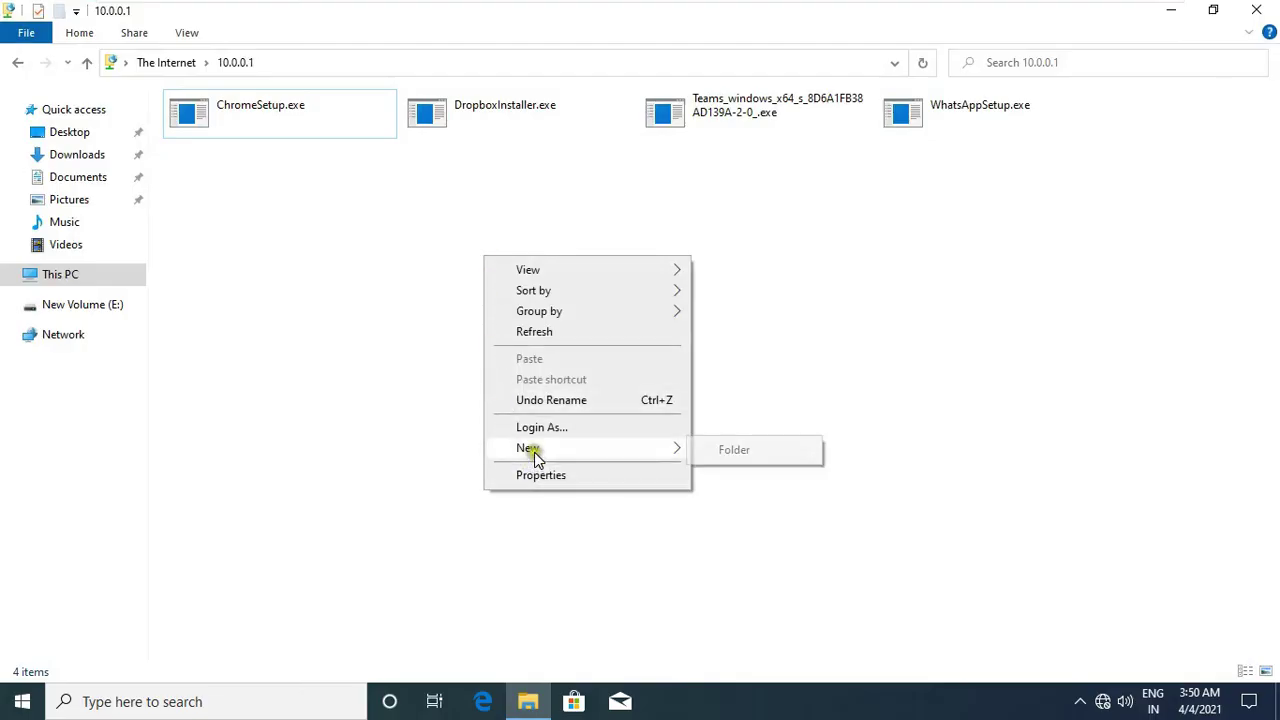
left_click(765, 455)
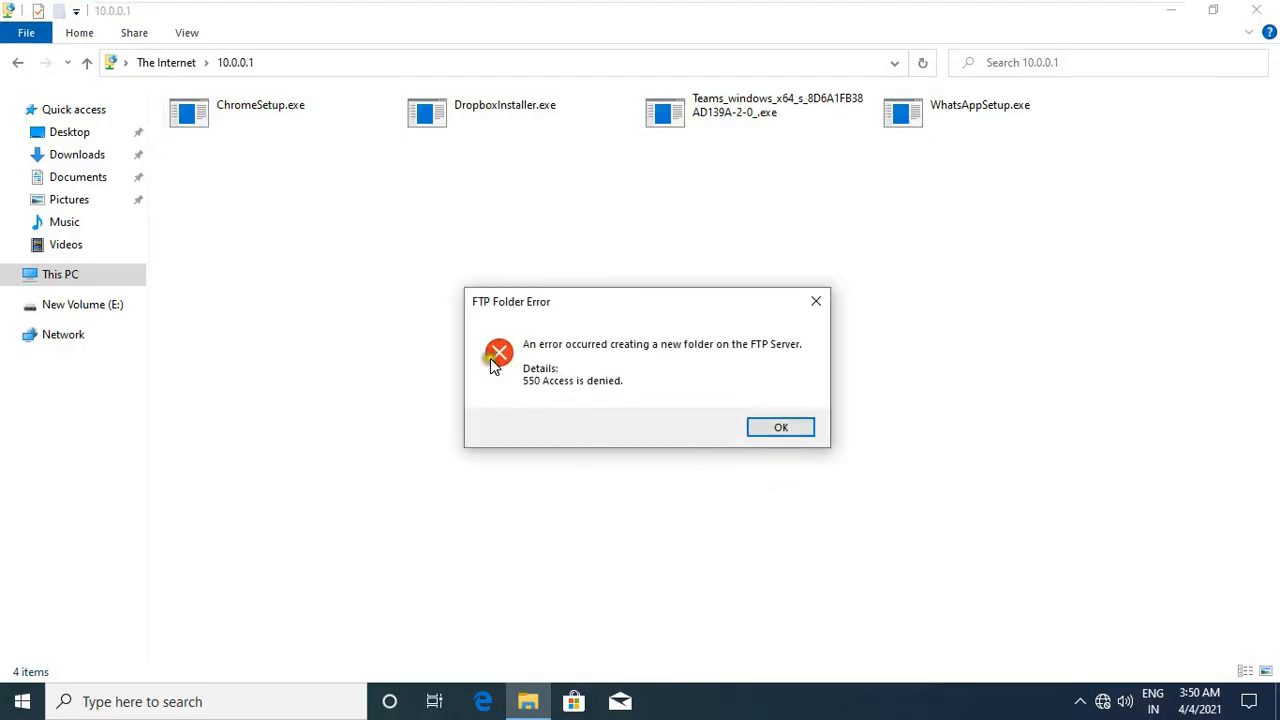